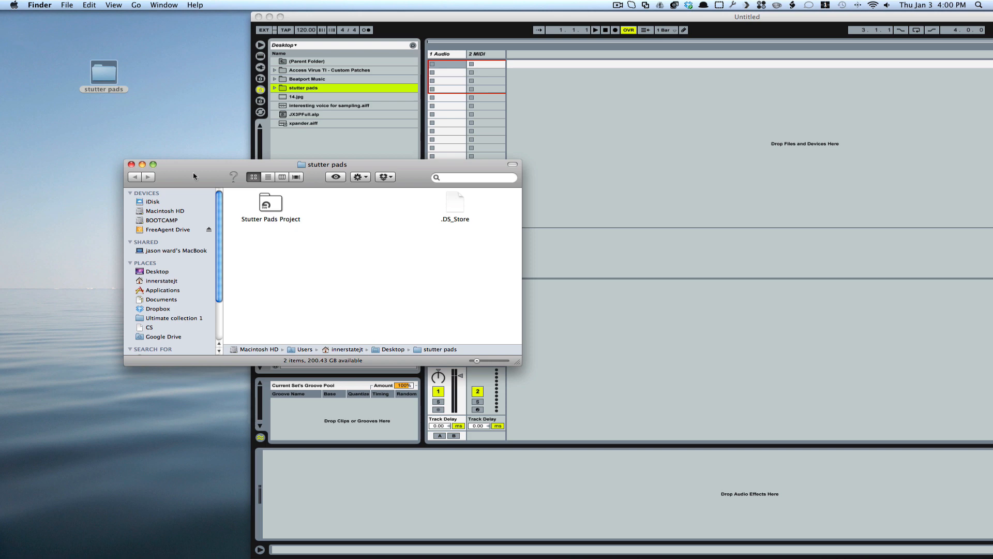
Close the stutter pads Finder window, switch to Ableton Live, position its window to fill the screen and expand the stutter pads browser folder
{"action": "left_click", "coordinate": [131, 164]}
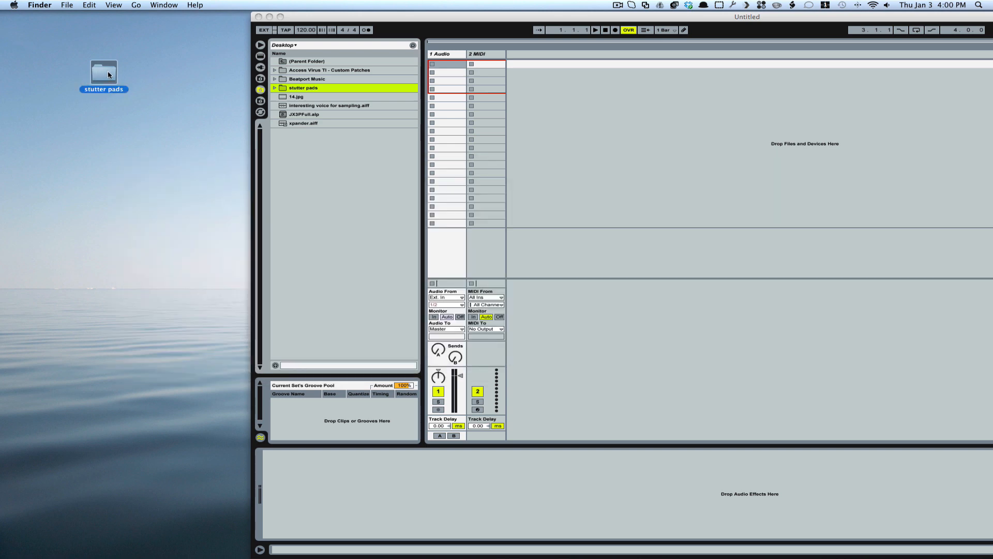
{"action": "left_click", "coordinate": [328, 19]}
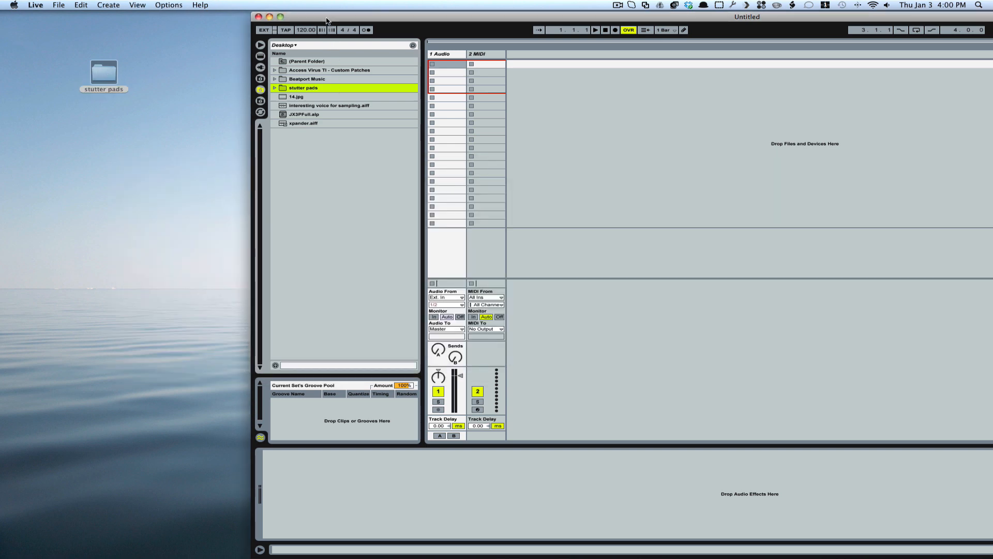
{"action": "left_click_drag", "start_coordinate": [327, 20], "coordinate": [270, 25]}
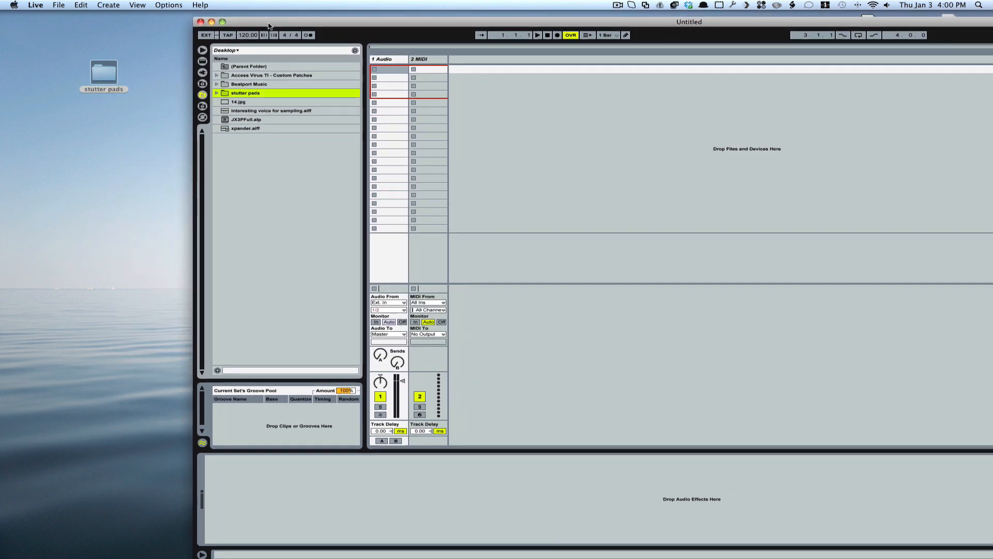
{"action": "left_click", "coordinate": [216, 93]}
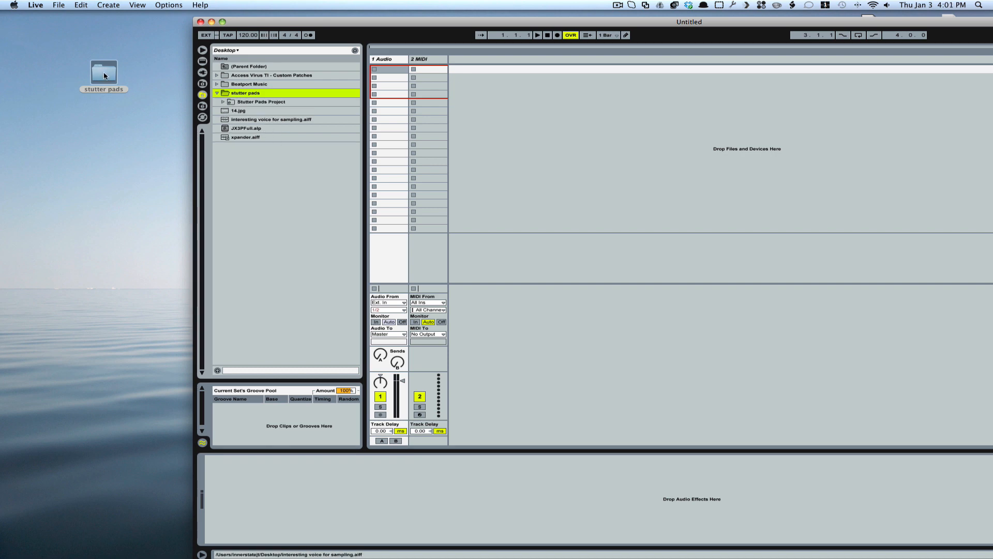
{"action": "left_click_drag", "start_coordinate": [320, 25], "coordinate": [131, 14]}
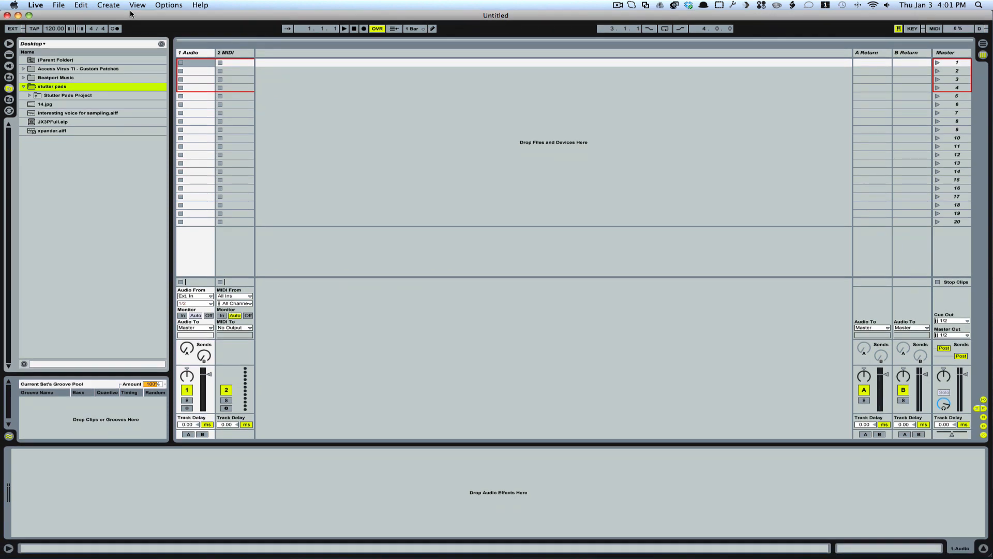
Import Stutter Pads.als from the Stutter Pads Project folder into the current set and fold the Stutter Pads group
{"action": "left_click", "coordinate": [30, 95]}
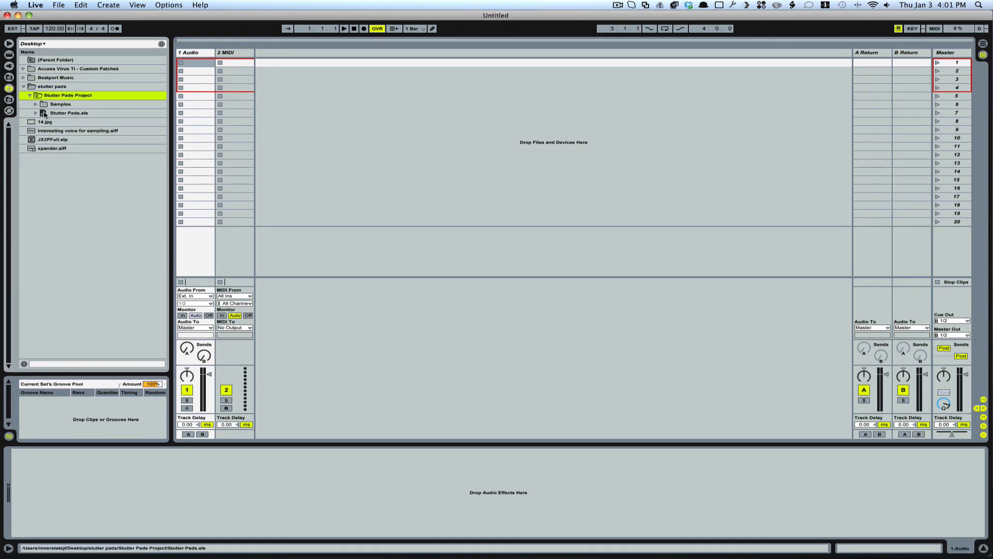
{"action": "double_click", "coordinate": [44, 113]}
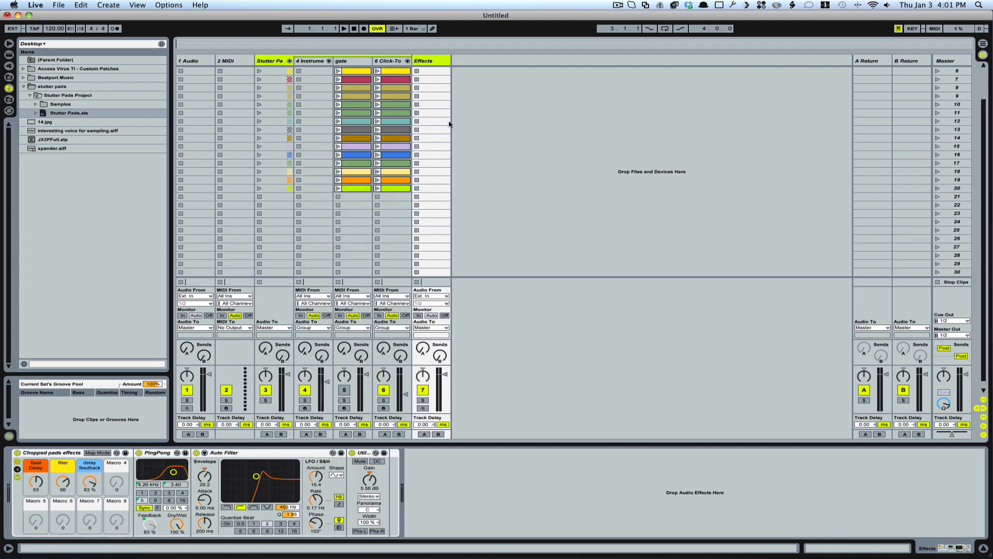
{"action": "left_click", "coordinate": [289, 61]}
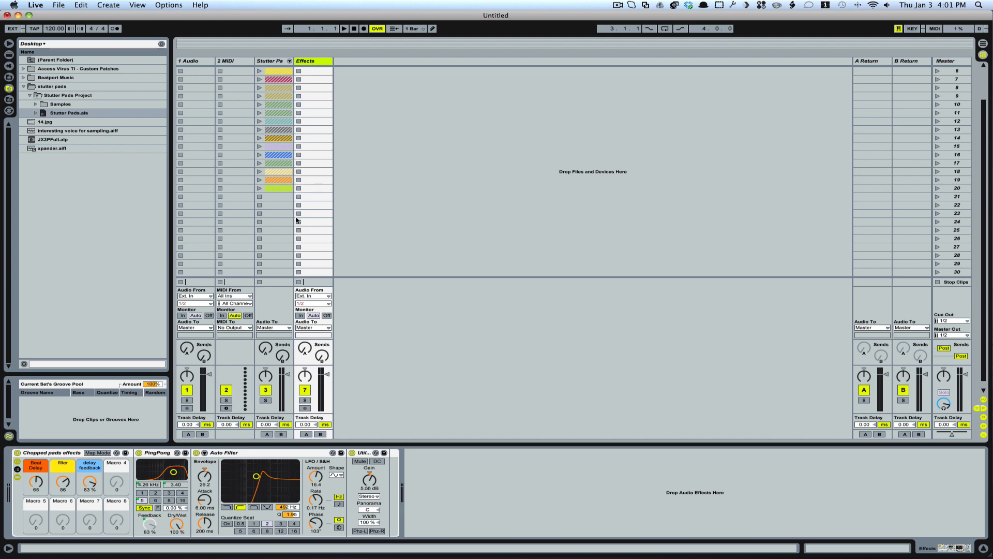
Copy the Chopped pads effects rack from the Effects track onto the A Return track
{"action": "left_click", "coordinate": [56, 454]}
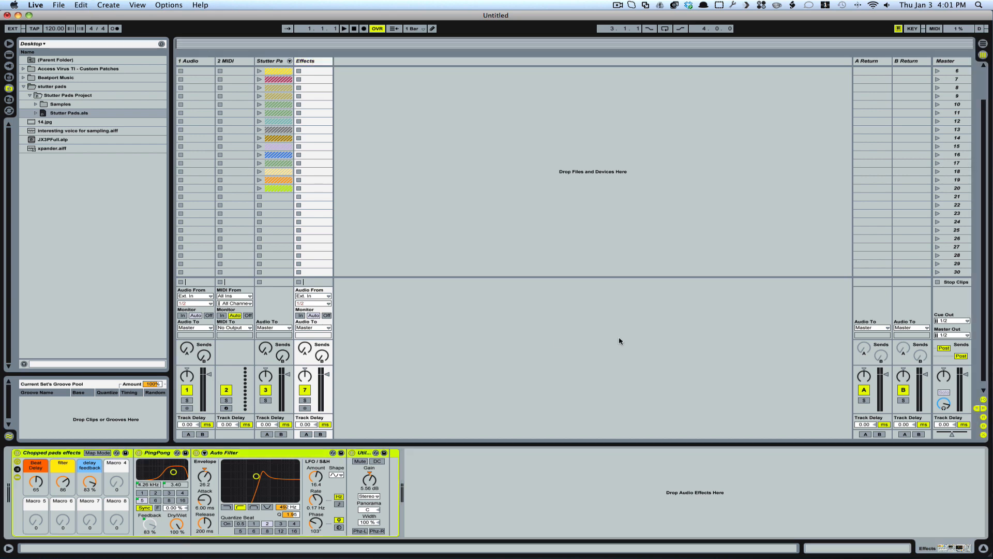
{"action": "left_click", "coordinate": [874, 62]}
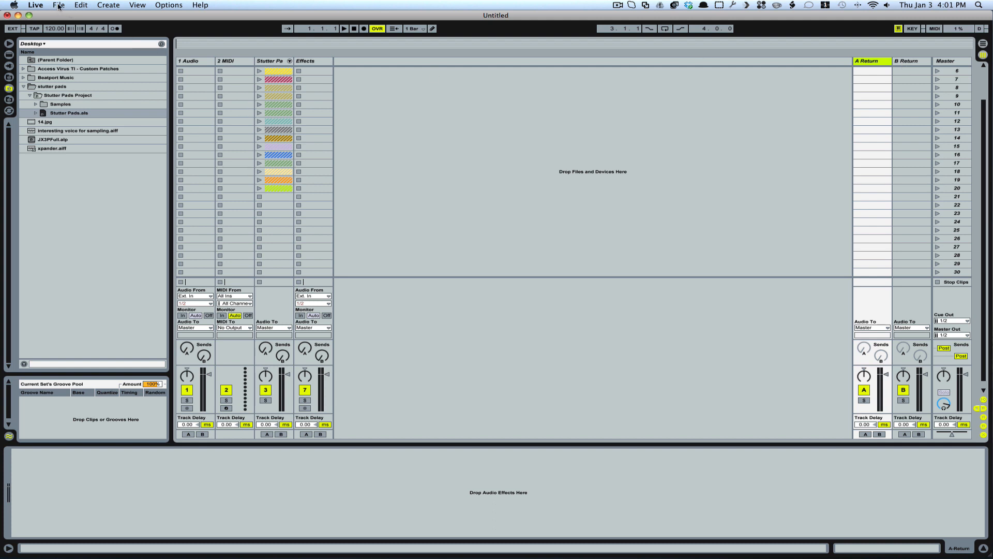
{"action": "left_click", "coordinate": [109, 6]}
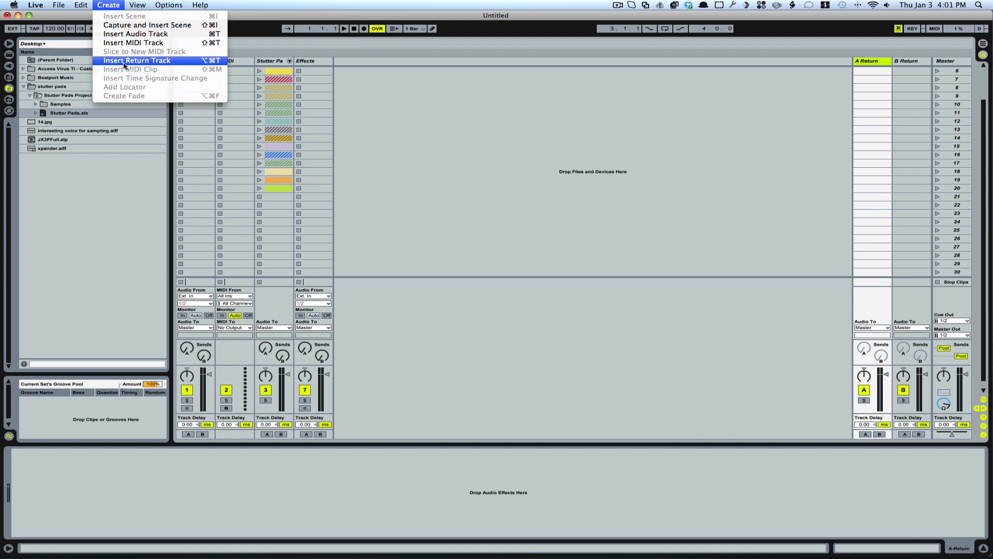
{"action": "left_click", "coordinate": [866, 64]}
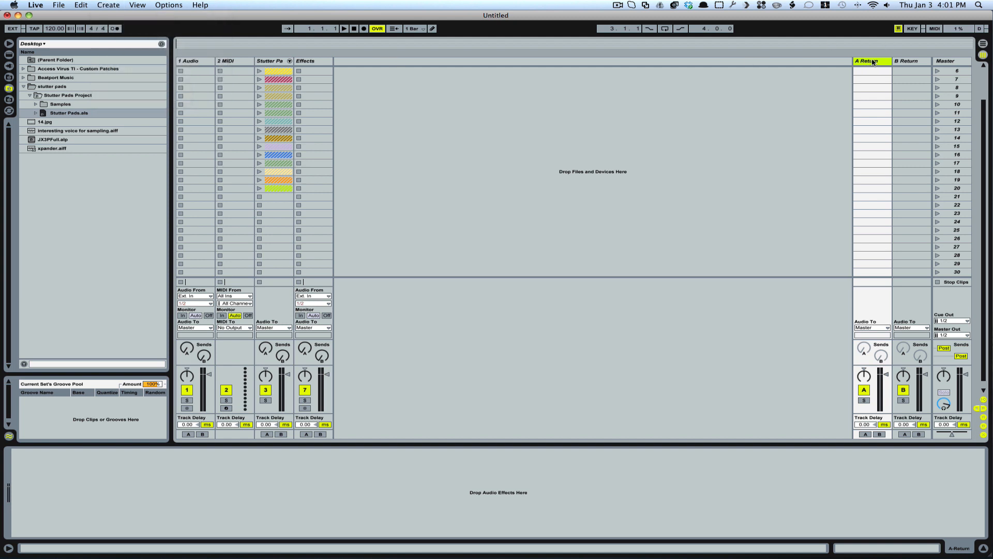
{"action": "left_click", "coordinate": [408, 496]}
{"action": "key", "text": "super+v"}
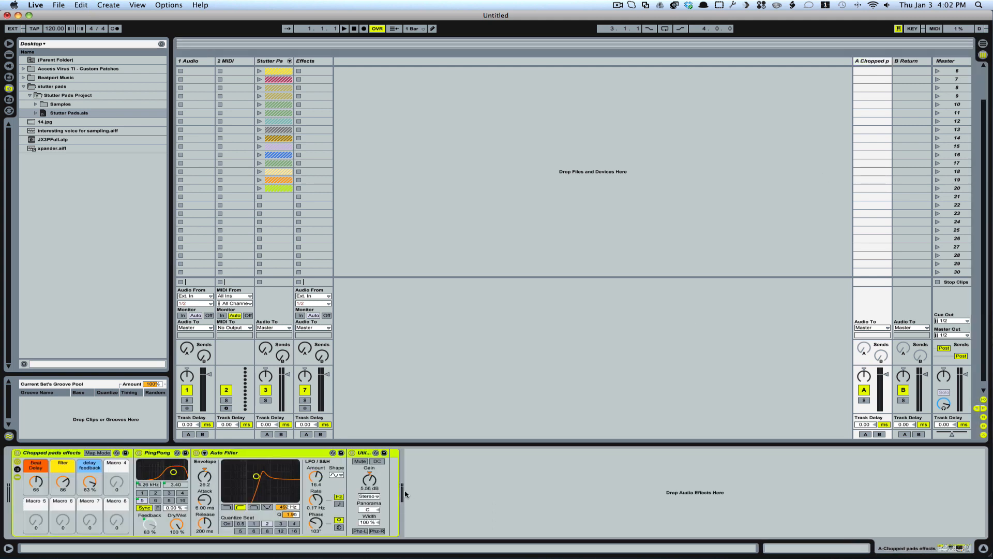
Delete the Effects track and unfold the Stutter Pads group to show its member tracks
{"action": "left_click", "coordinate": [311, 62]}
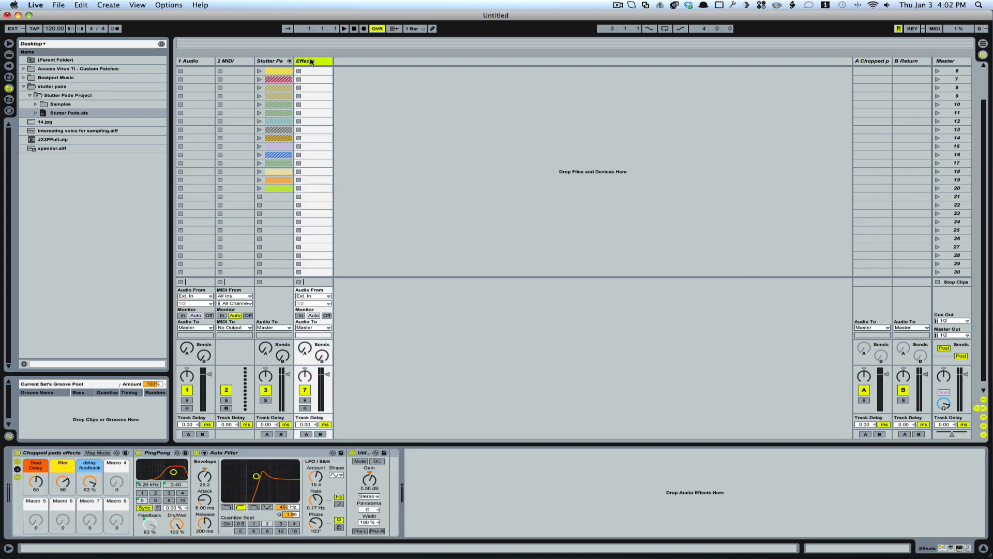
{"action": "key", "text": "Delete"}
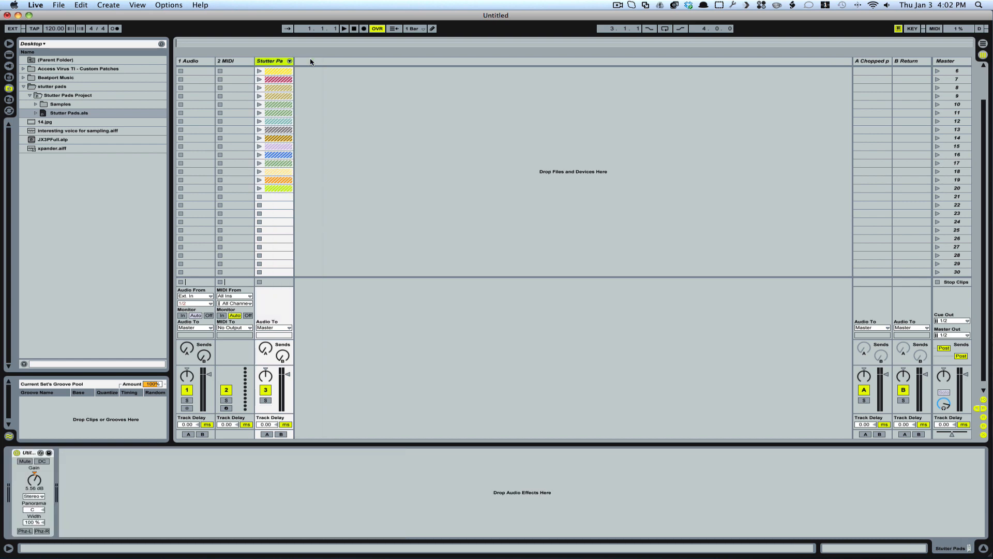
{"action": "left_click", "coordinate": [289, 61]}
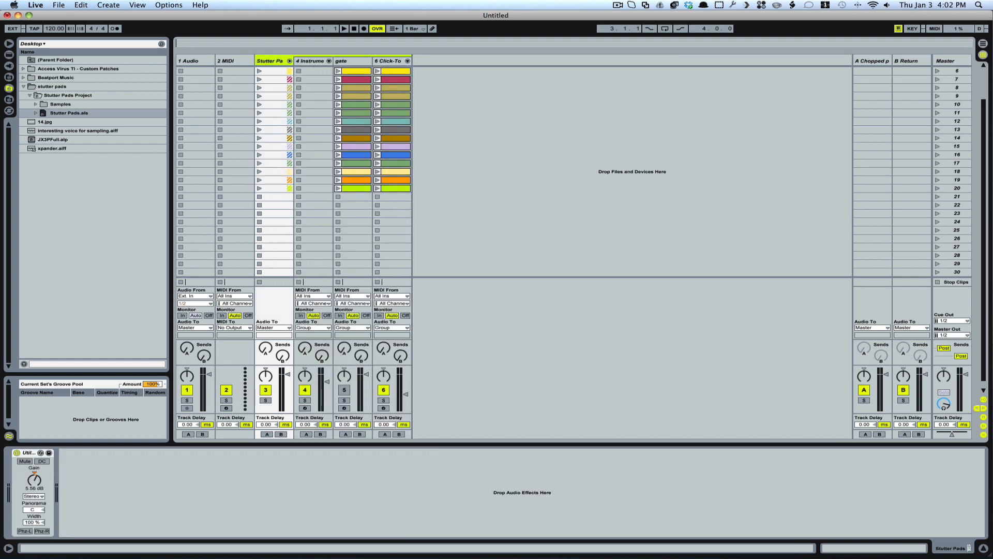
Arm the Instrument Rack track and launch the Stutter Pads group's clips in scenes 6, 7, 8 and 9 in turn
{"action": "left_click", "coordinate": [304, 408]}
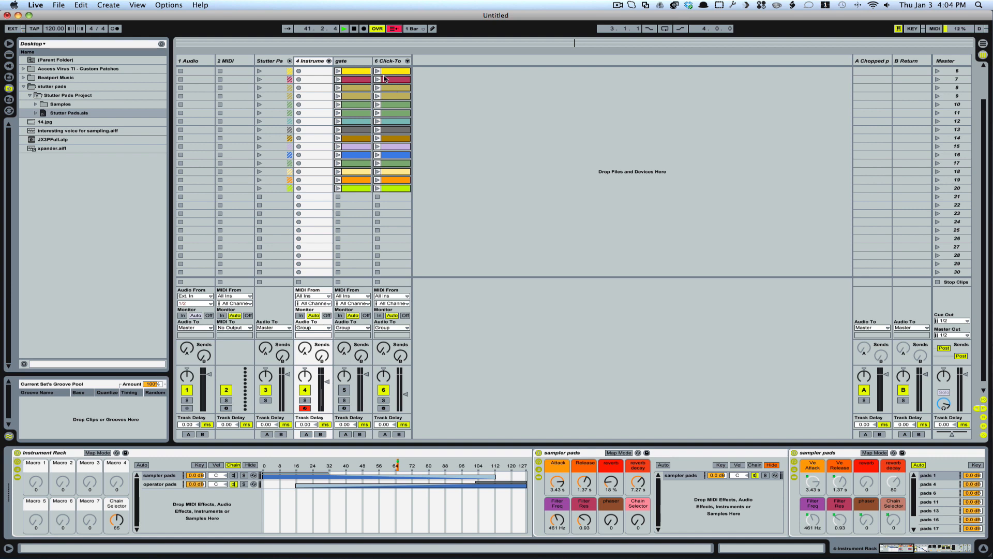
{"action": "left_click", "coordinate": [259, 72]}
{"action": "left_click", "coordinate": [259, 79]}
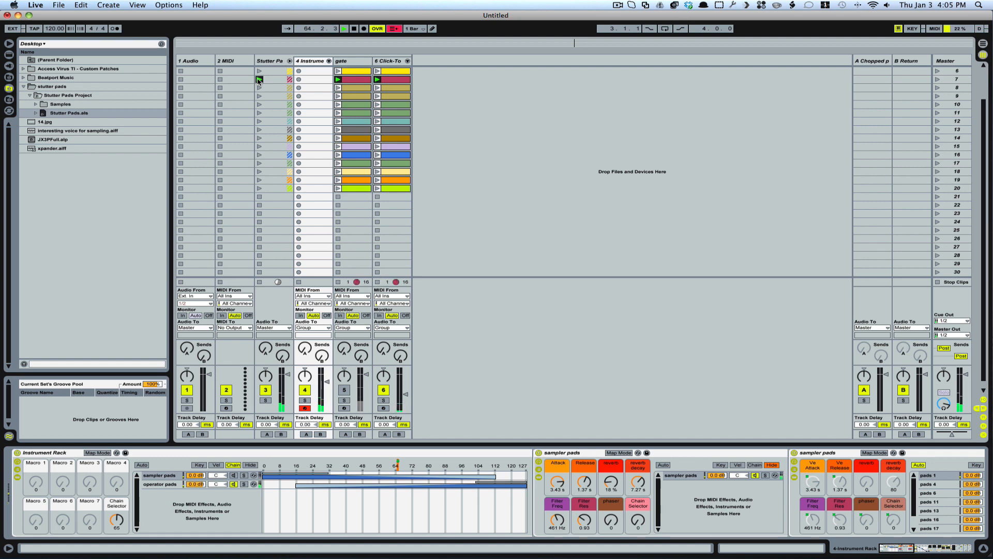
{"action": "left_click", "coordinate": [260, 88]}
{"action": "left_click", "coordinate": [260, 96]}
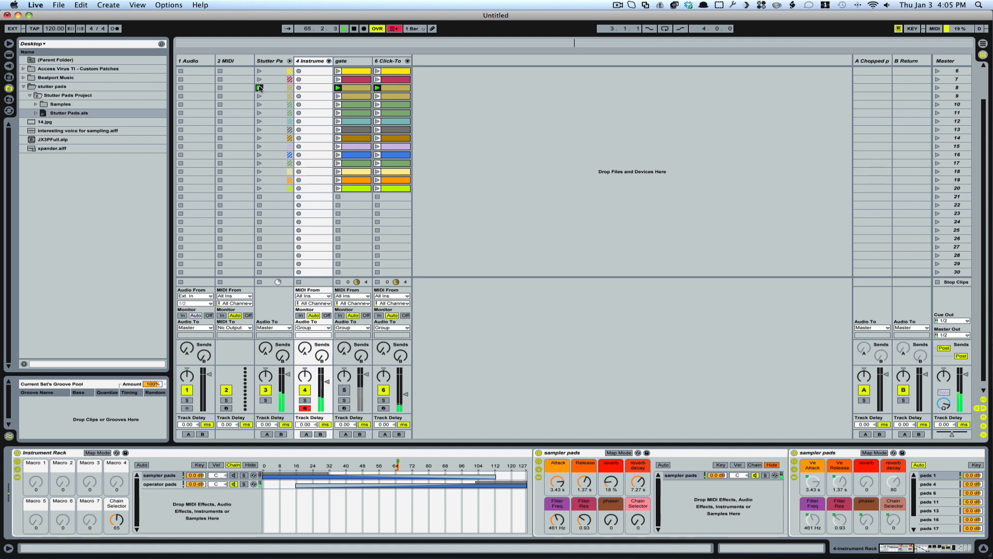
Show the A return's Chopped pads effects rack and raise Send A on the Instrument Rack track
{"action": "left_click", "coordinate": [869, 61]}
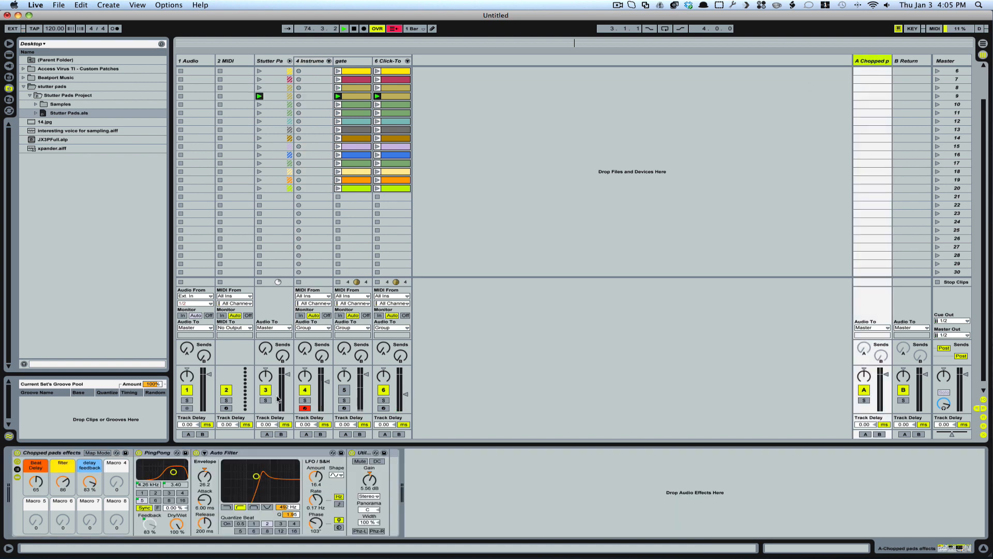
{"action": "left_click", "coordinate": [305, 348]}
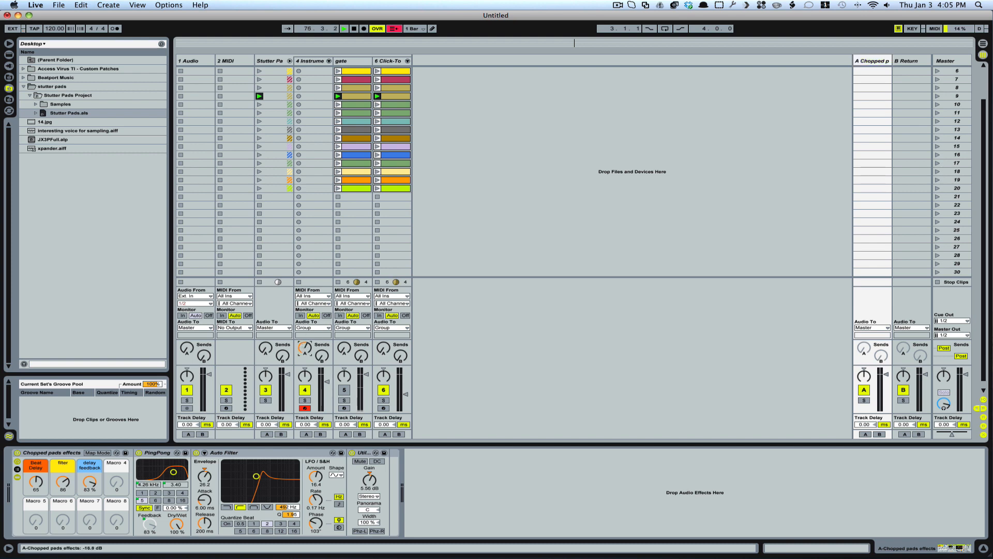
{"action": "left_click_drag", "start_coordinate": [304, 348], "coordinate": [304, 353]}
Audition the Stutter Pads group's clips in scenes 10, 6 and 17, ending by stopping all clips
{"action": "left_click", "coordinate": [259, 105]}
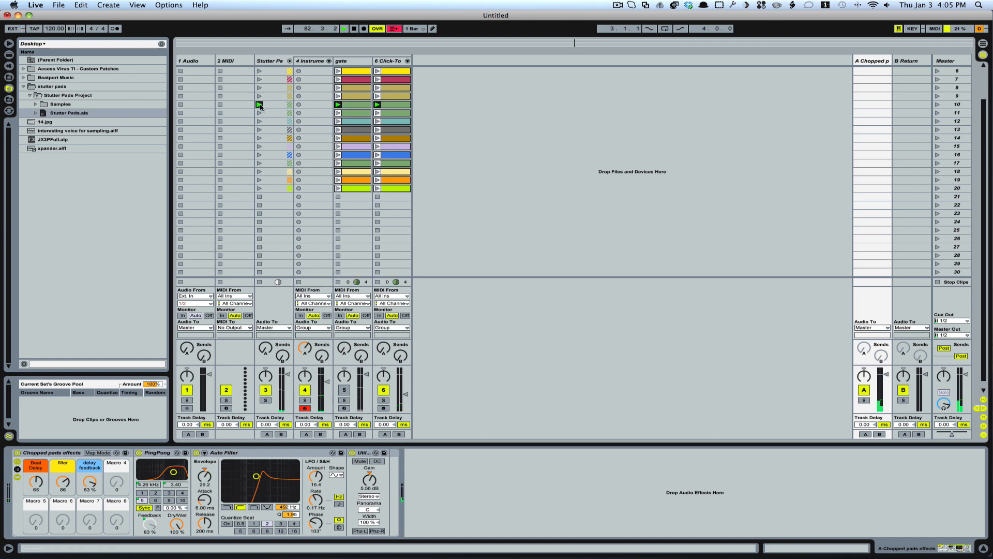
{"action": "left_click", "coordinate": [260, 71]}
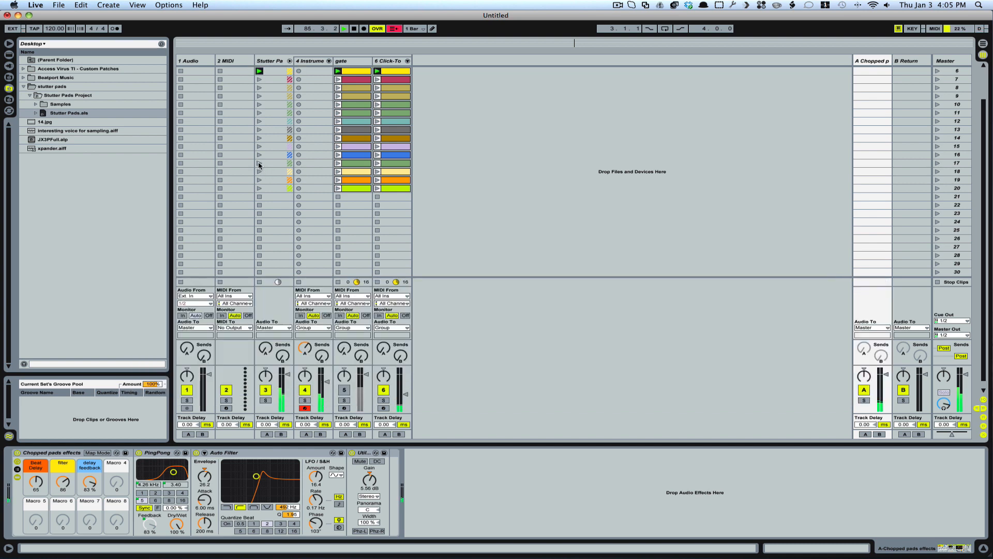
{"action": "left_click", "coordinate": [260, 165]}
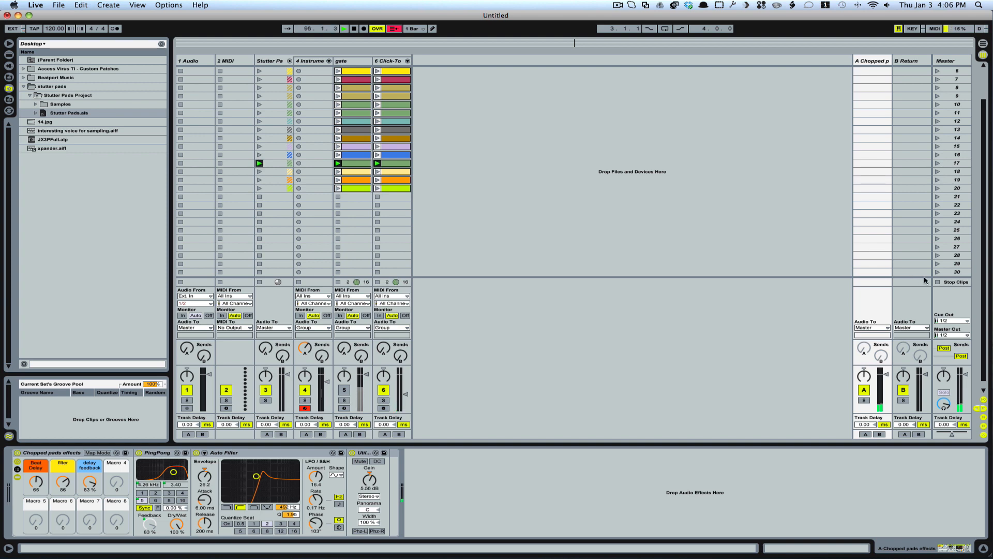
{"action": "left_click", "coordinate": [940, 283]}
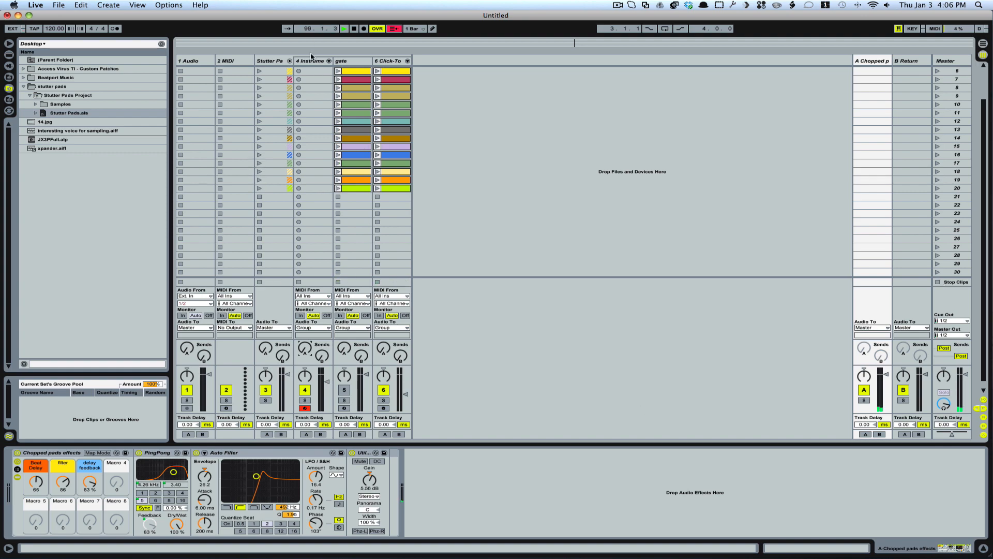
Examine the sampler pads and operator pads chains of the Instrument Rack on track 4, including their nested pad lists and macros
{"action": "left_click", "coordinate": [312, 60]}
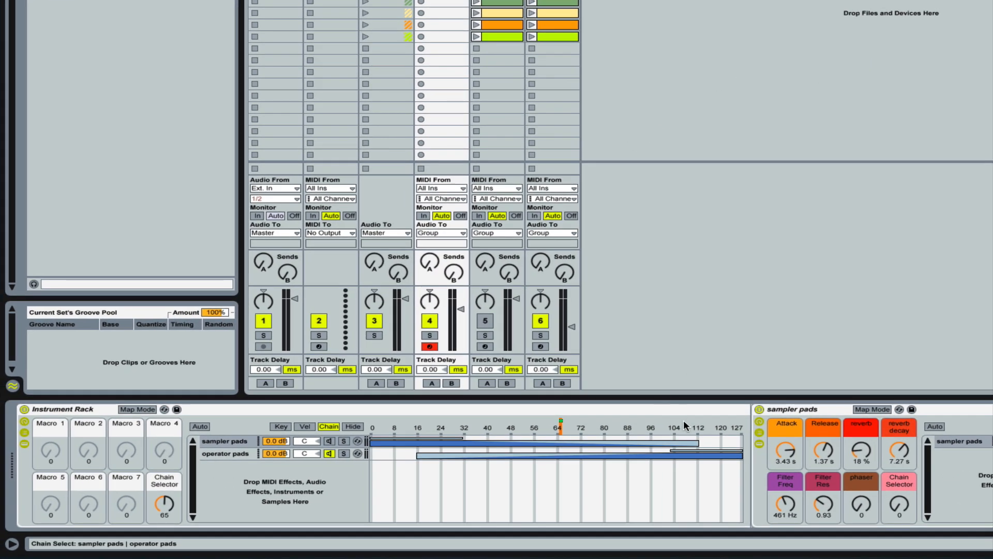
{"action": "left_click", "coordinate": [224, 453]}
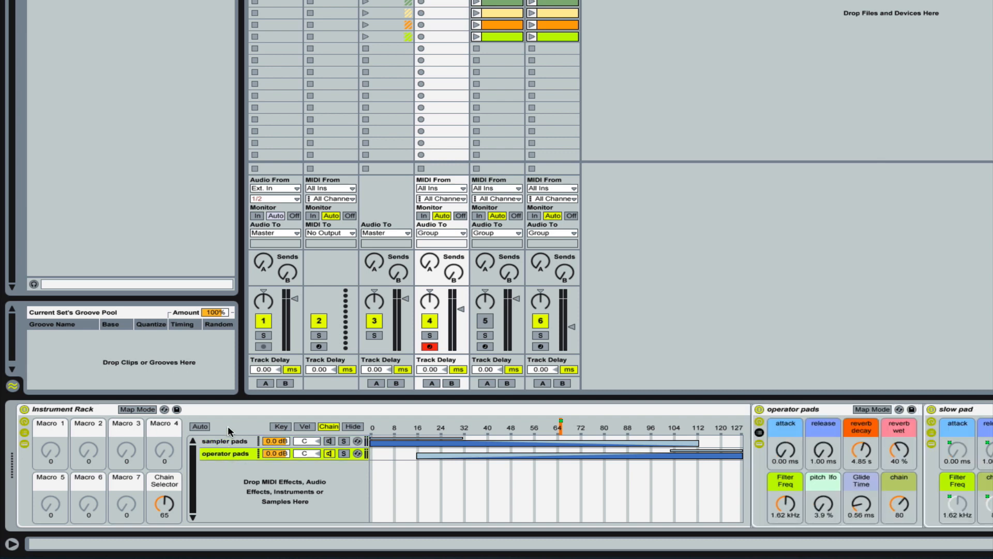
{"action": "left_click", "coordinate": [231, 440]}
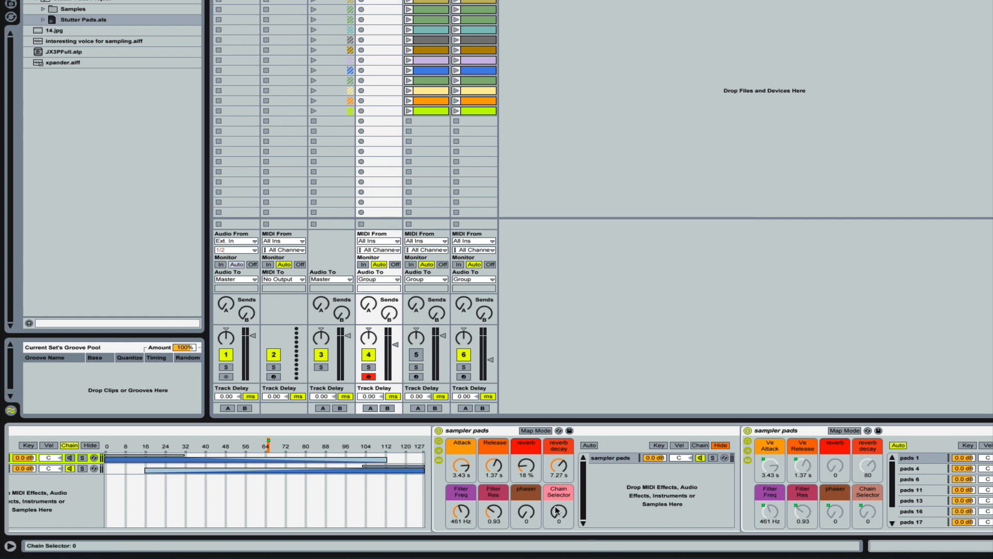
{"action": "scroll", "coordinate": [921, 468], "scroll_direction": "down", "scroll_amount": 2}
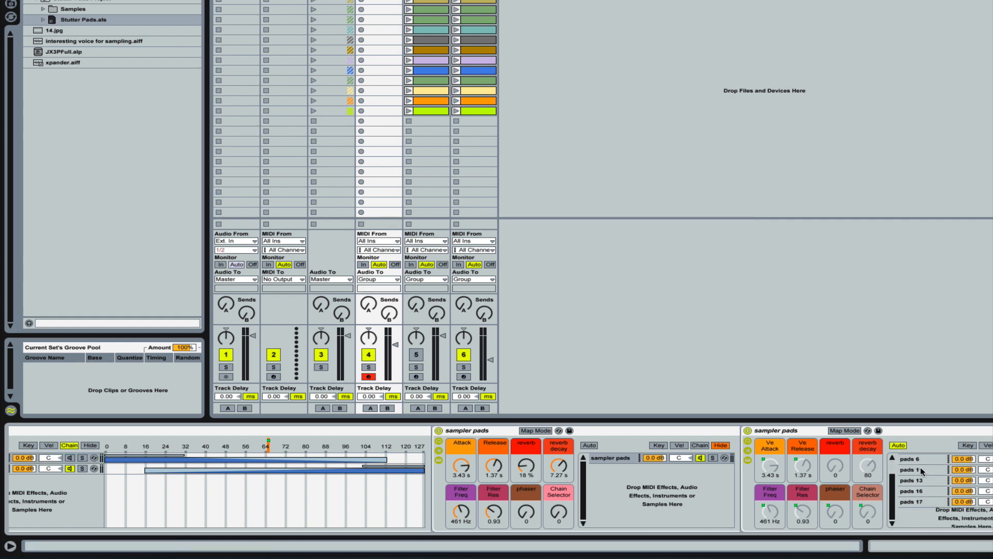
{"action": "scroll", "coordinate": [924, 499], "scroll_direction": "up", "scroll_amount": 2}
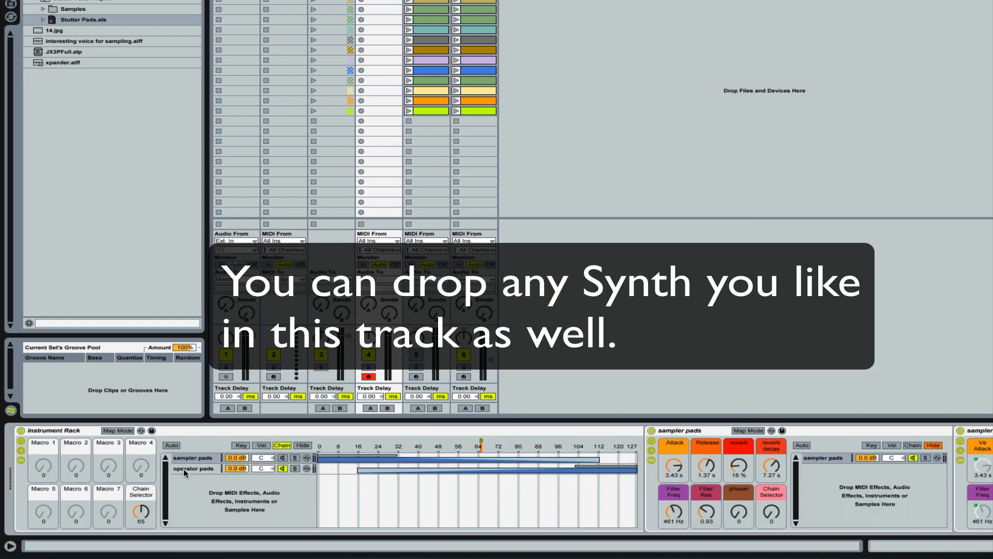
{"action": "left_click", "coordinate": [187, 469]}
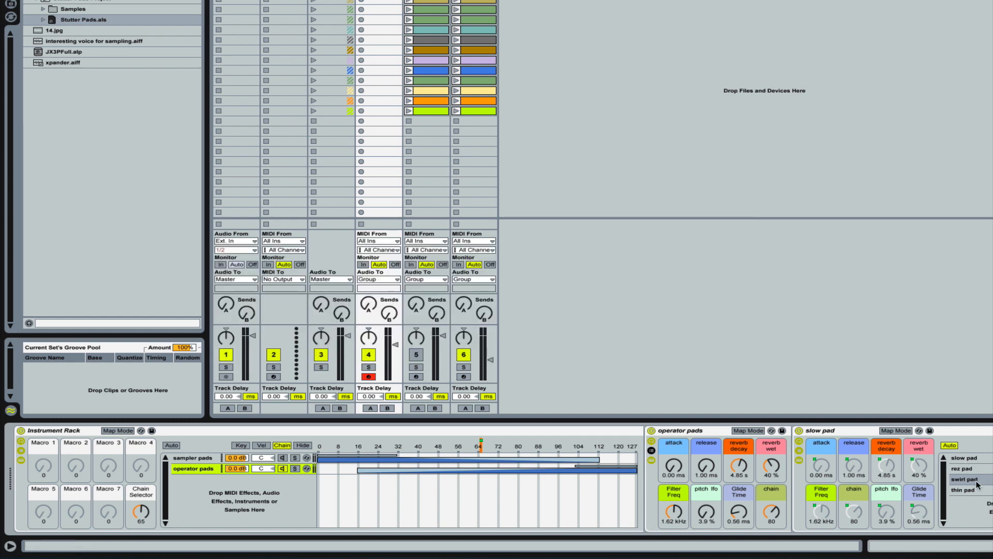
{"action": "scroll", "coordinate": [978, 484], "scroll_direction": "right", "scroll_amount": 4}
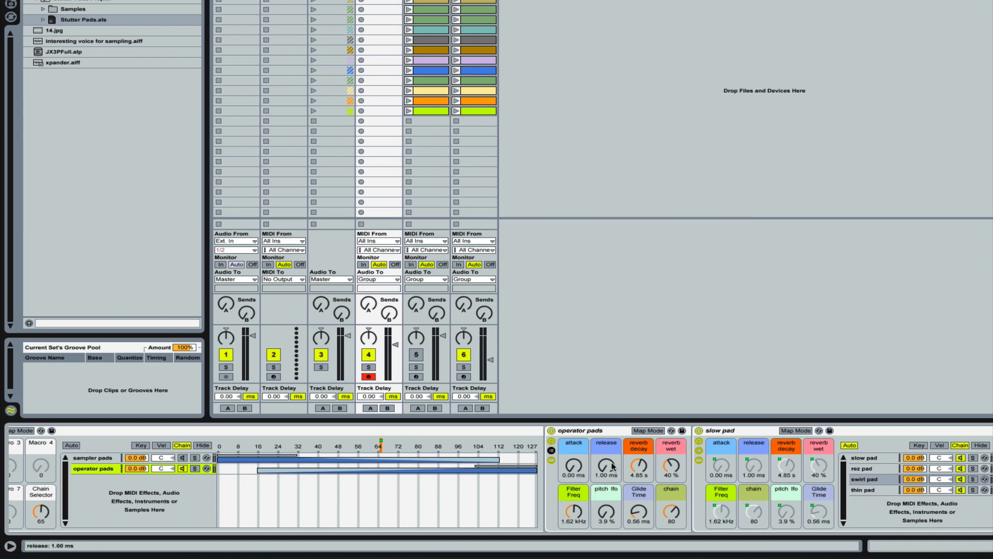
{"action": "scroll", "coordinate": [207, 510], "scroll_direction": "left", "scroll_amount": 4}
Move the Instrument Rack's Chain Selector macro to 127, reset it to 0, and raise it to 14 with the sampler pads devices shown
{"action": "mouse_move", "coordinate": [141, 514]}
{"action": "left_mouse_down"}
{"action": "mouse_move", "coordinate": [141, 540]}
{"action": "mouse_move", "coordinate": [151, 459]}
{"action": "left_mouse_up"}
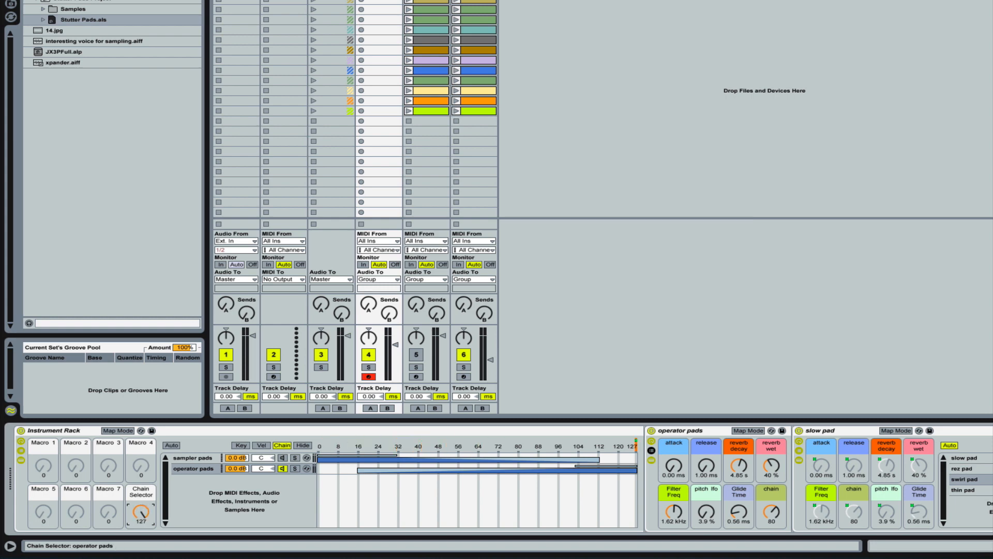
{"action": "key", "text": "Delete"}
{"action": "left_click", "coordinate": [197, 458]}
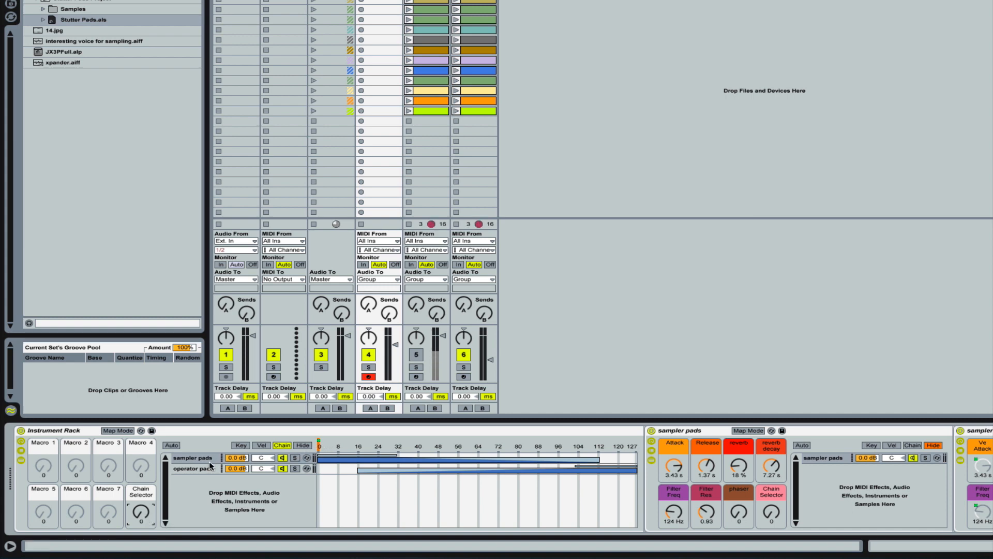
{"action": "left_click_drag", "start_coordinate": [160, 512], "coordinate": [160, 498]}
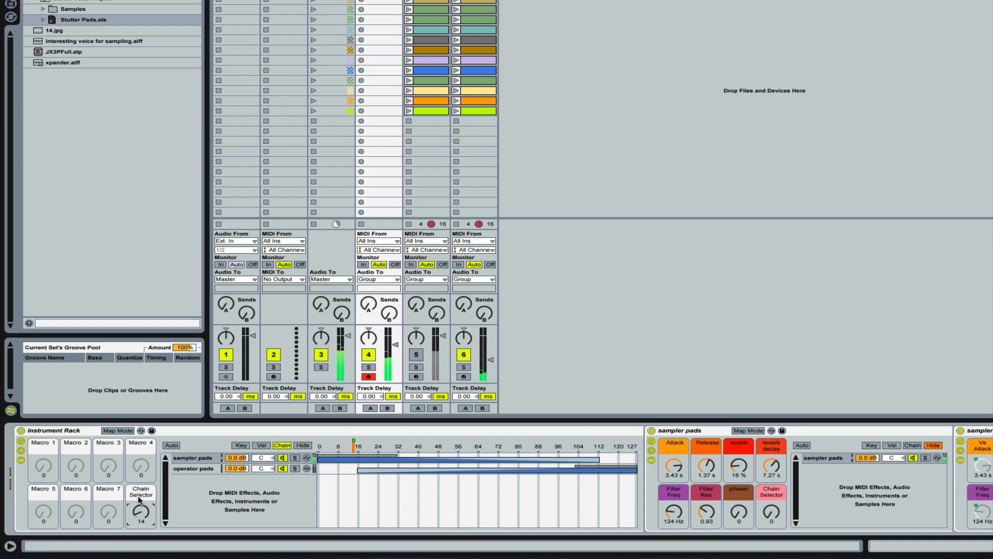
Sweep the Instrument Rack's Chain Selector macro to 65 and back to 0, and set the sampler pads rack's Chain Selector to 22
{"action": "mouse_move", "coordinate": [140, 512]}
{"action": "left_mouse_down"}
{"action": "mouse_move", "coordinate": [140, 401]}
{"action": "mouse_move", "coordinate": [141, 445]}
{"action": "left_mouse_up"}
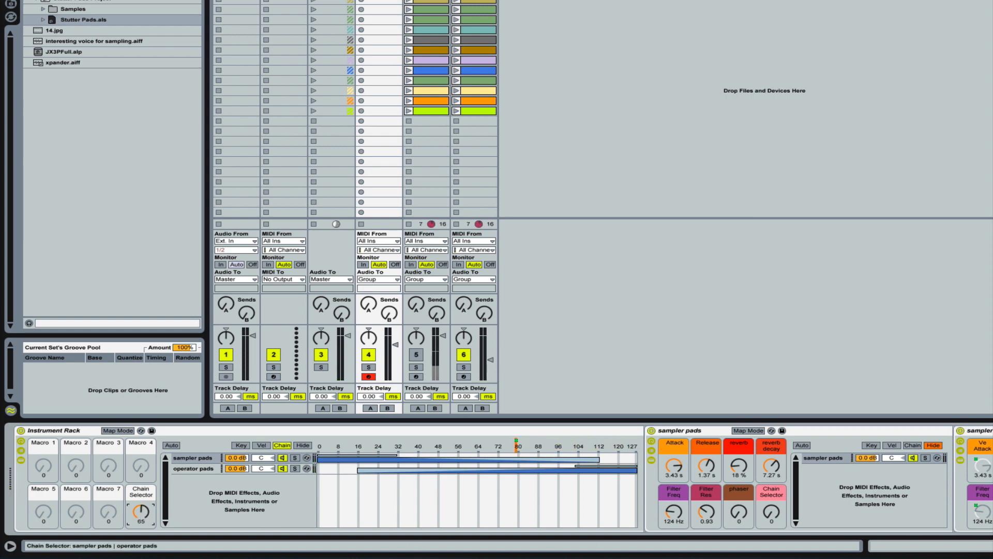
{"action": "left_click_drag", "start_coordinate": [141, 513], "coordinate": [141, 558]}
{"action": "scroll", "coordinate": [218, 491], "scroll_direction": "right", "scroll_amount": 8}
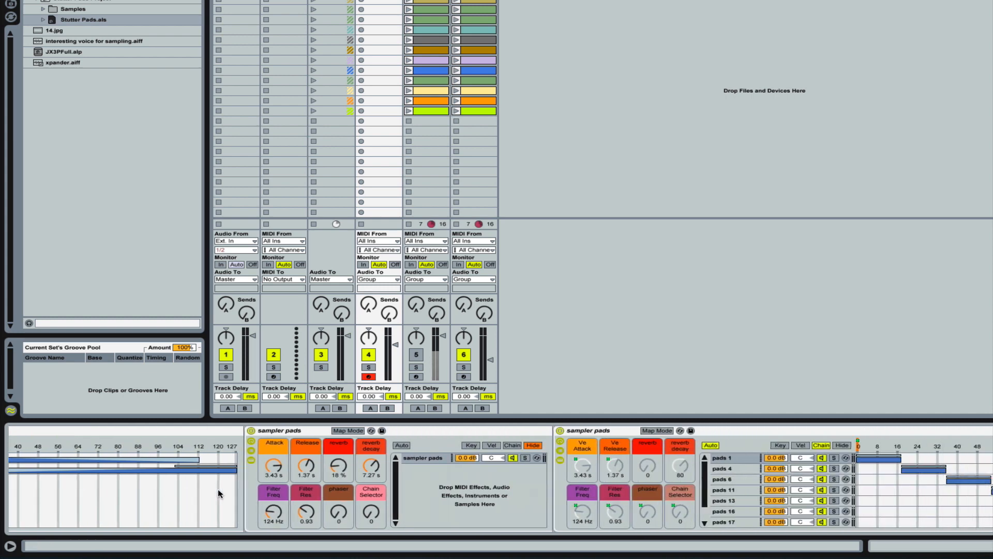
{"action": "left_click", "coordinate": [374, 515]}
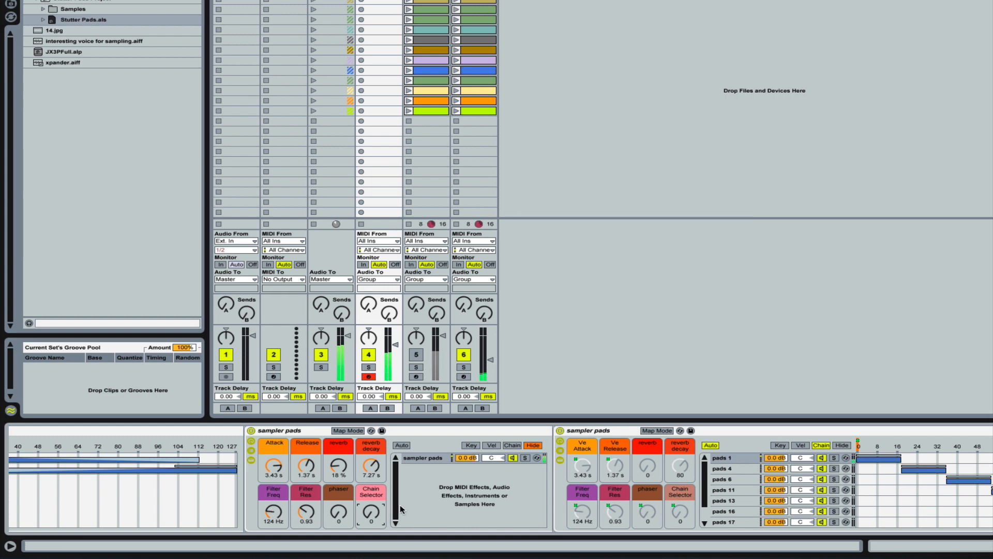
{"action": "left_click_drag", "start_coordinate": [372, 512], "coordinate": [371, 504]}
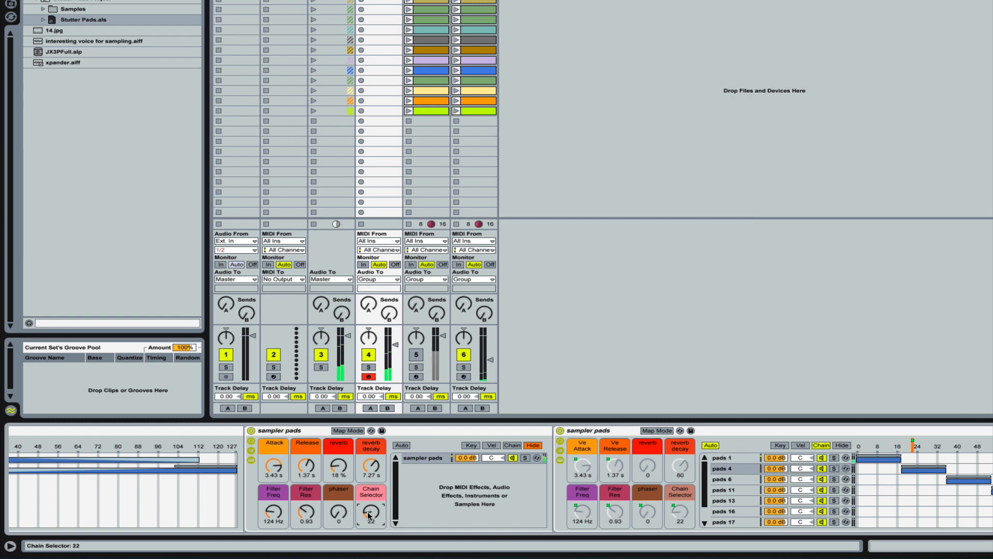
Raise the sampler pads Chain Selector through 59 to 81, set Filter Res to 4.37, and sweep Filter Freq through 12.3 kHz to 376 Hz
{"action": "left_click_drag", "start_coordinate": [272, 512], "coordinate": [269, 505]}
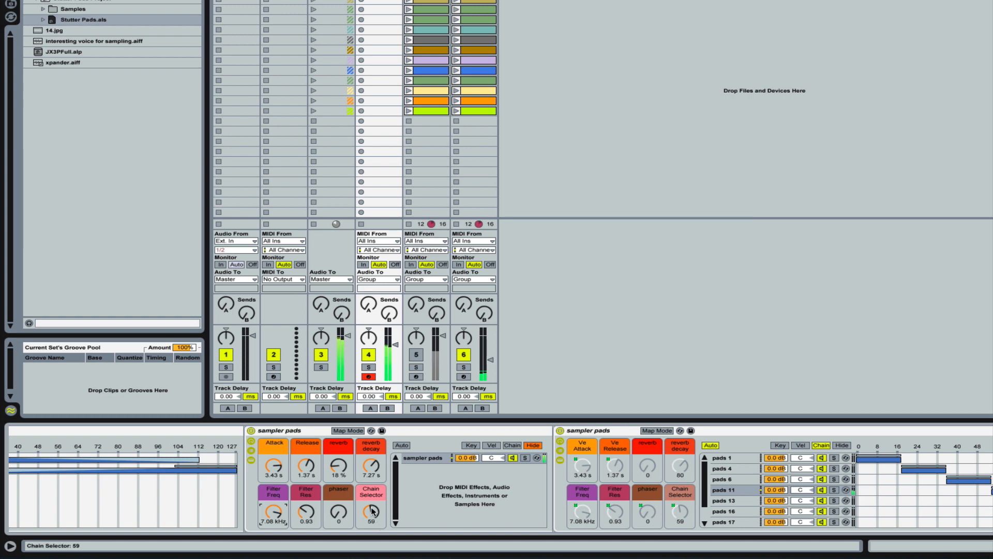
{"action": "left_click_drag", "start_coordinate": [371, 511], "coordinate": [370, 506]}
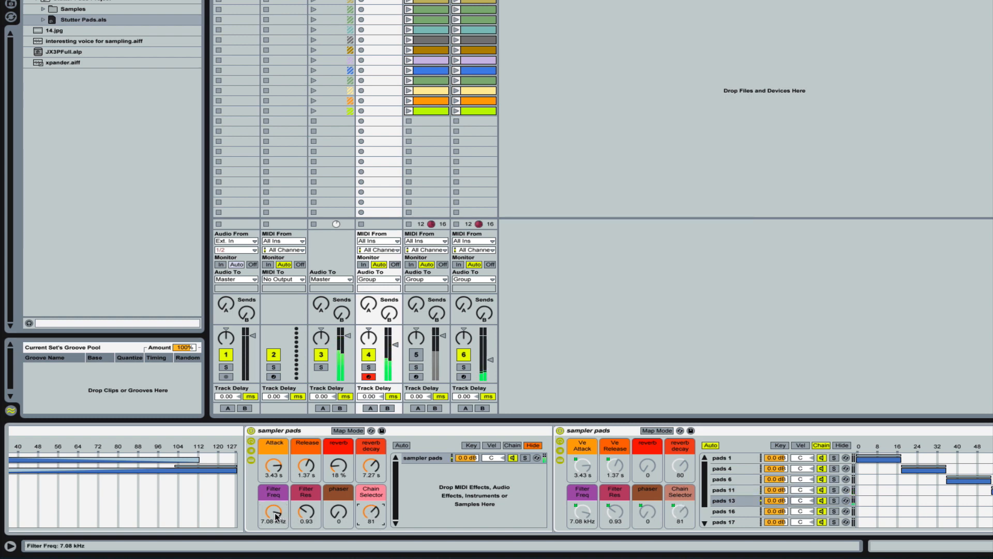
{"action": "mouse_move", "coordinate": [273, 511]}
{"action": "left_mouse_down"}
{"action": "mouse_move", "coordinate": [273, 530]}
{"action": "mouse_move", "coordinate": [273, 505]}
{"action": "left_mouse_up"}
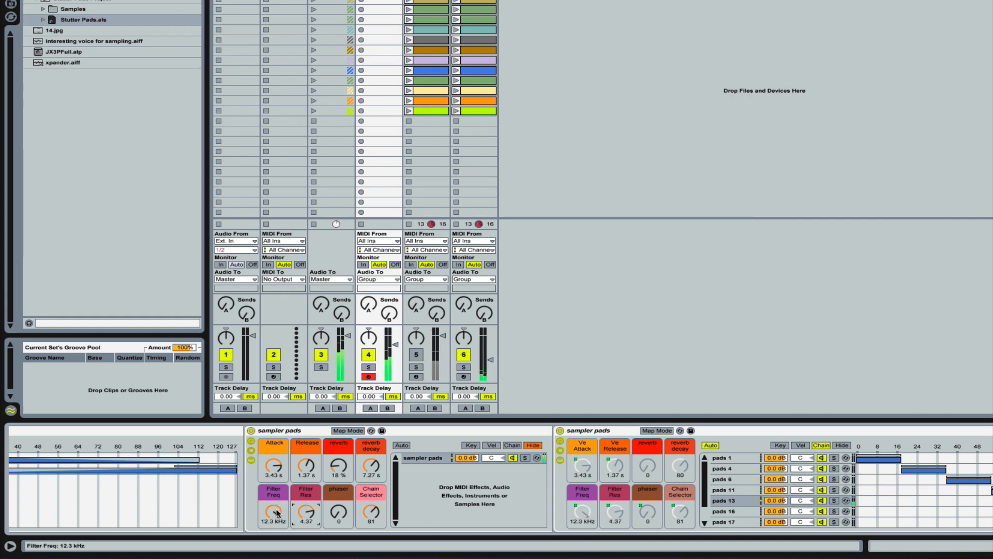
{"action": "left_click_drag", "start_coordinate": [276, 511], "coordinate": [276, 538]}
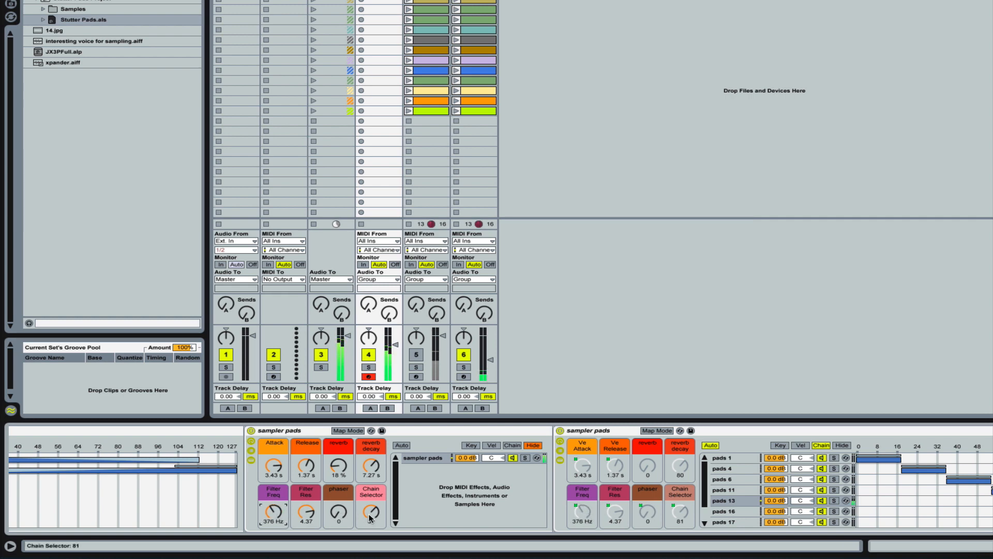
Move the sampler pads Chain Selector through 100 to 115, with Filter Freq at 9.58 kHz and Filter Res at 2.97
{"action": "left_click_drag", "start_coordinate": [371, 512], "coordinate": [371, 502]}
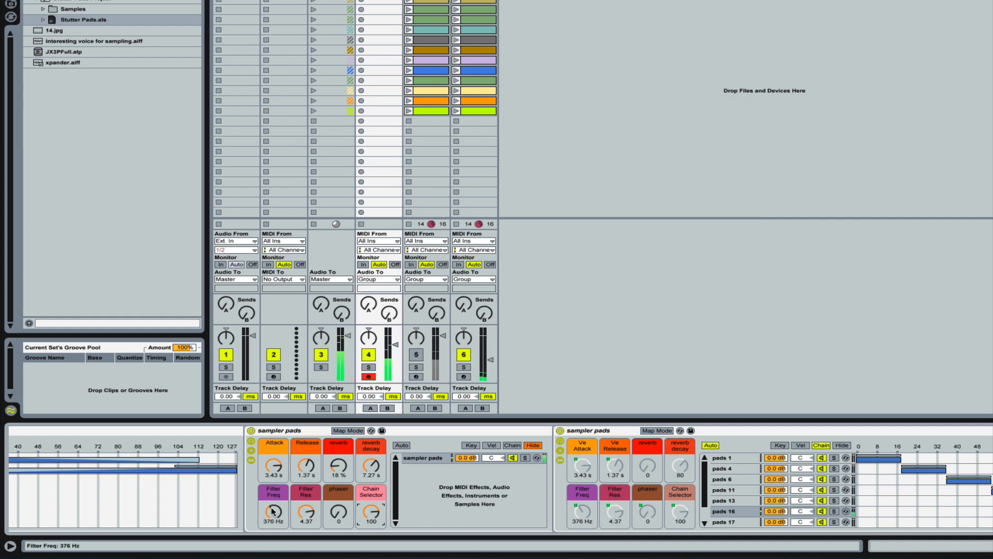
{"action": "mouse_move", "coordinate": [273, 514]}
{"action": "left_mouse_down"}
{"action": "mouse_move", "coordinate": [273, 503]}
{"action": "mouse_move", "coordinate": [273, 513]}
{"action": "left_mouse_up"}
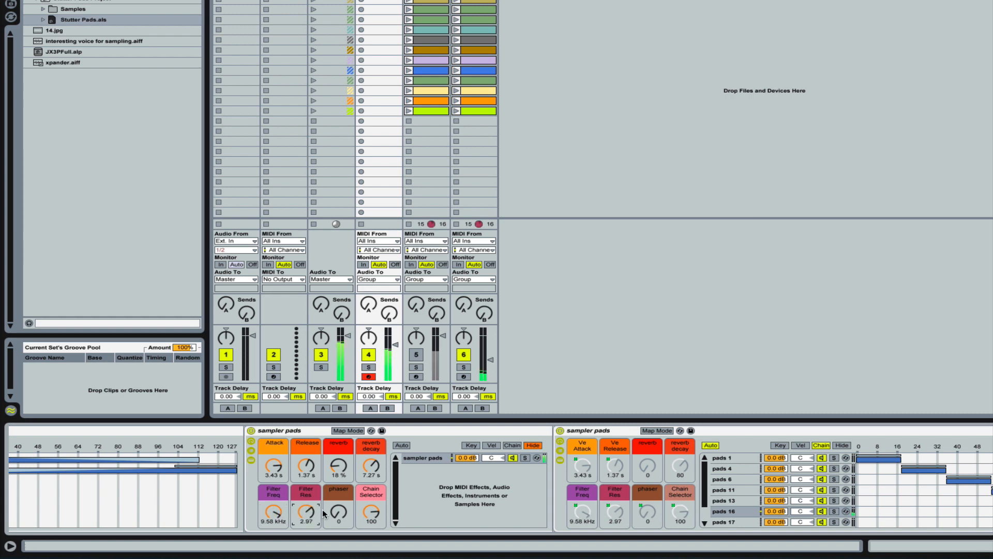
{"action": "mouse_move", "coordinate": [370, 515]}
{"action": "left_mouse_down"}
{"action": "mouse_move", "coordinate": [370, 506]}
{"action": "mouse_move", "coordinate": [370, 519]}
{"action": "left_mouse_up"}
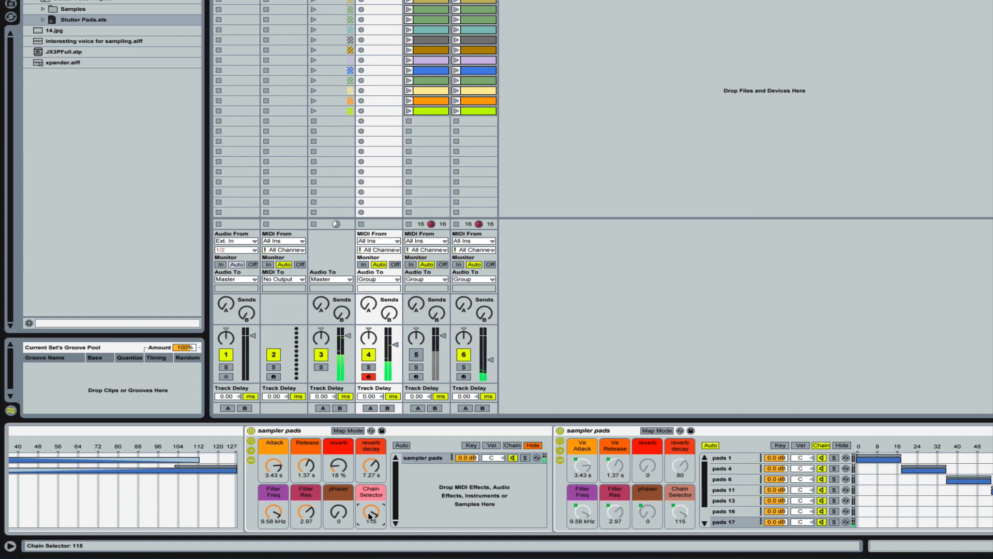
Show the operator pads chain's devices and raise the Instrument Rack's Chain Selector macro to 127
{"action": "scroll", "coordinate": [468, 490], "scroll_direction": "up", "scroll_amount": 5}
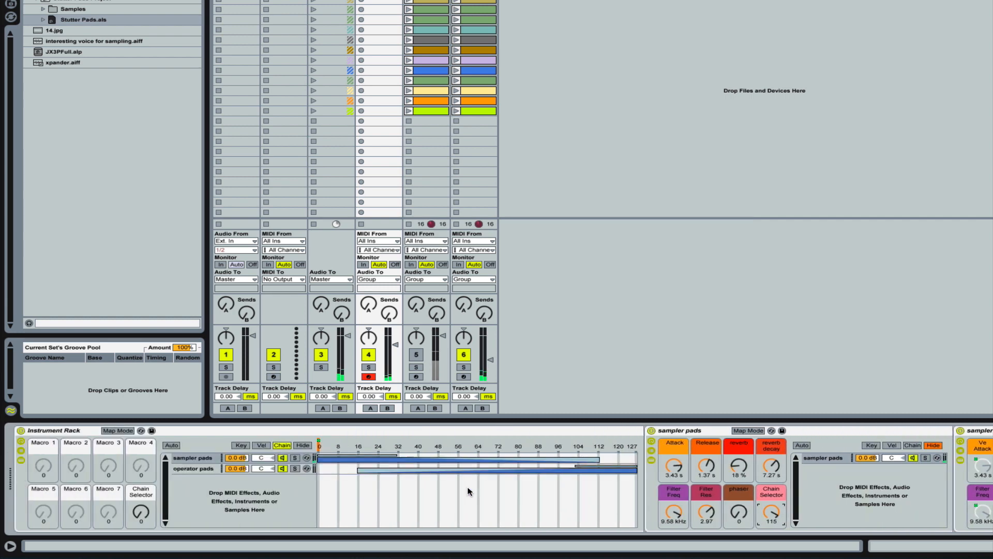
{"action": "left_click", "coordinate": [199, 469]}
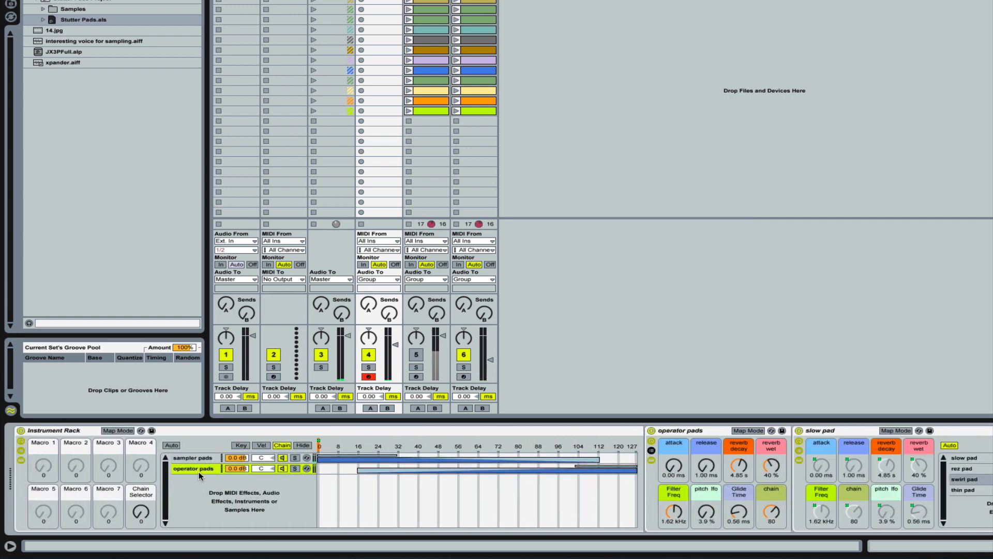
{"action": "left_click", "coordinate": [142, 513]}
{"action": "left_click_drag", "start_coordinate": [140, 512], "coordinate": [528, 522]}
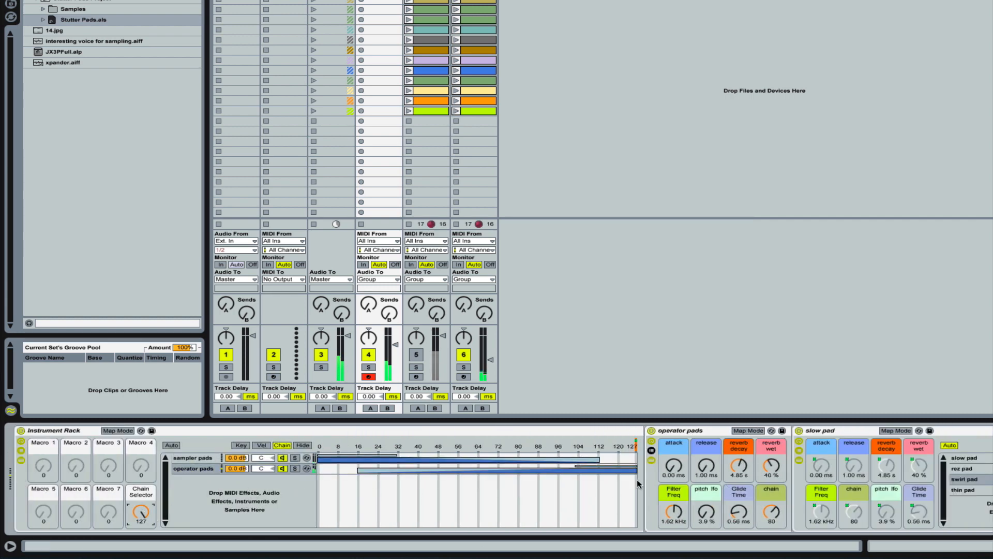
Move the operator pads chain macro to 127, 37 and finally 22, and lower its Filter Freq to 427 Hz
{"action": "scroll", "coordinate": [637, 479], "scroll_direction": "down", "scroll_amount": 3}
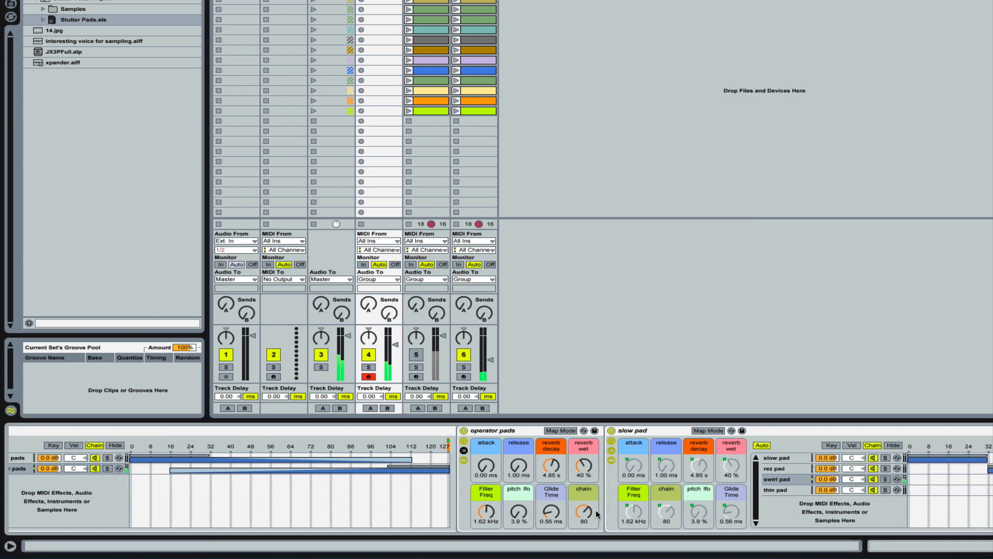
{"action": "left_click_drag", "start_coordinate": [583, 511], "coordinate": [582, 481]}
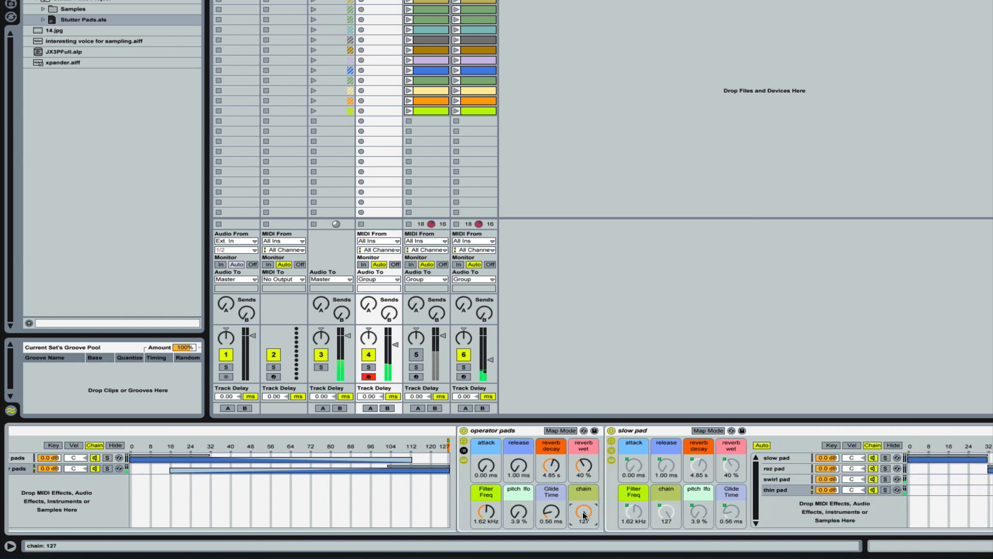
{"action": "left_click_drag", "start_coordinate": [582, 511], "coordinate": [582, 556]}
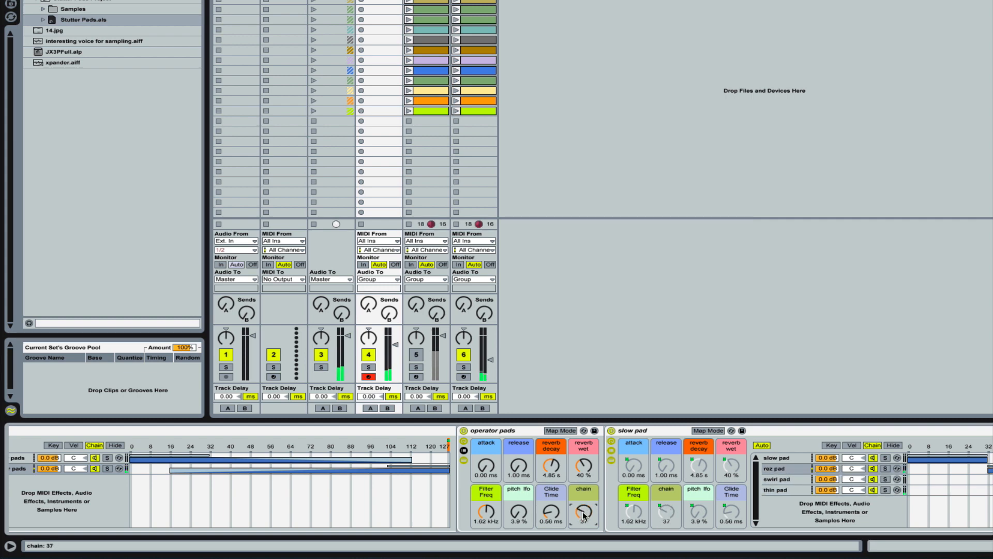
{"action": "left_click_drag", "start_coordinate": [486, 511], "coordinate": [486, 541]}
{"action": "left_click_drag", "start_coordinate": [584, 513], "coordinate": [583, 520]}
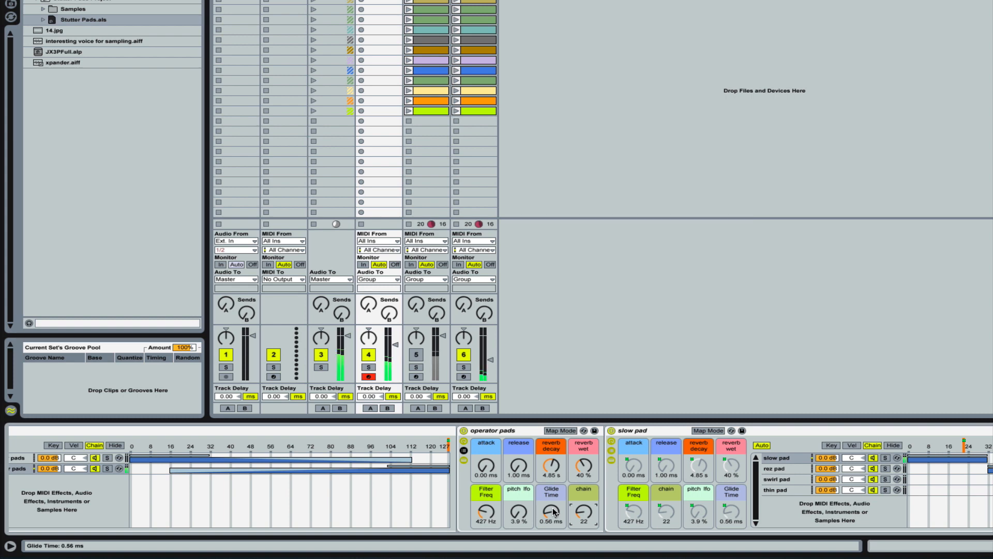
Raise the operator pads pitch lfo to about 40 %, lower it to 11 %, and set the Instrument Rack's Chain Selector to 66
{"action": "left_click_drag", "start_coordinate": [519, 512], "coordinate": [519, 488]}
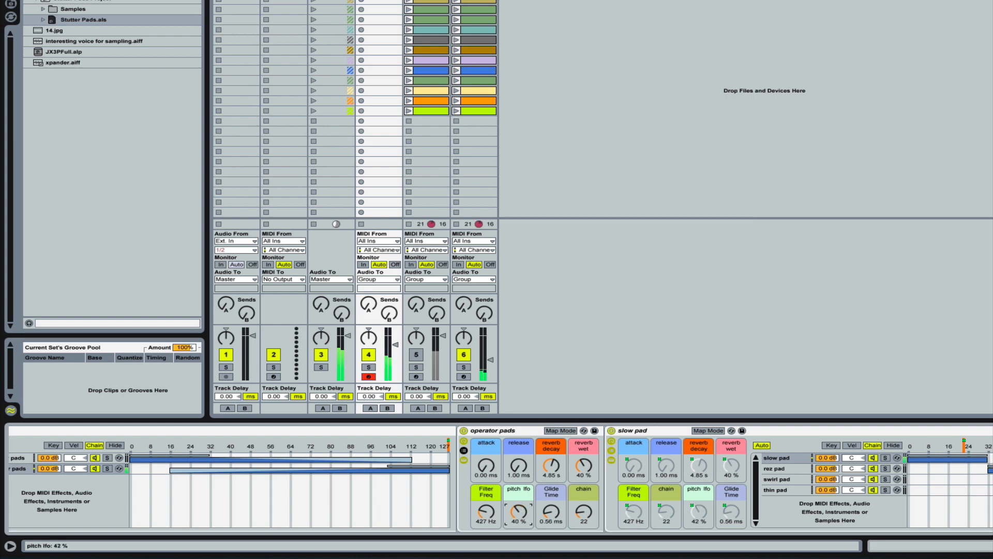
{"action": "left_click_drag", "start_coordinate": [519, 526], "coordinate": [519, 556]}
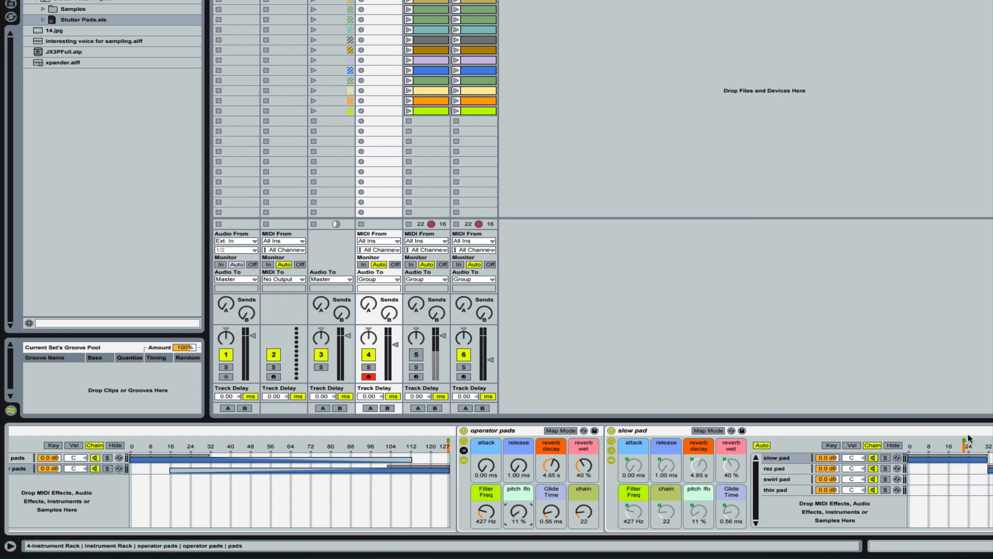
{"action": "scroll", "coordinate": [502, 511], "scroll_direction": "left", "scroll_amount": 5}
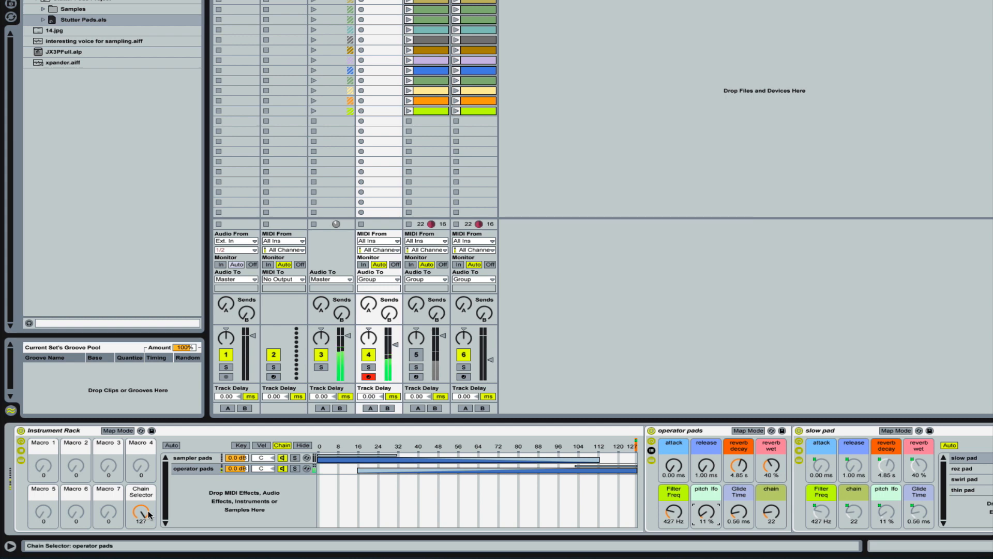
{"action": "mouse_move", "coordinate": [141, 512]}
{"action": "left_mouse_down"}
{"action": "mouse_move", "coordinate": [141, 558]}
{"action": "mouse_move", "coordinate": [141, 534]}
{"action": "left_mouse_up"}
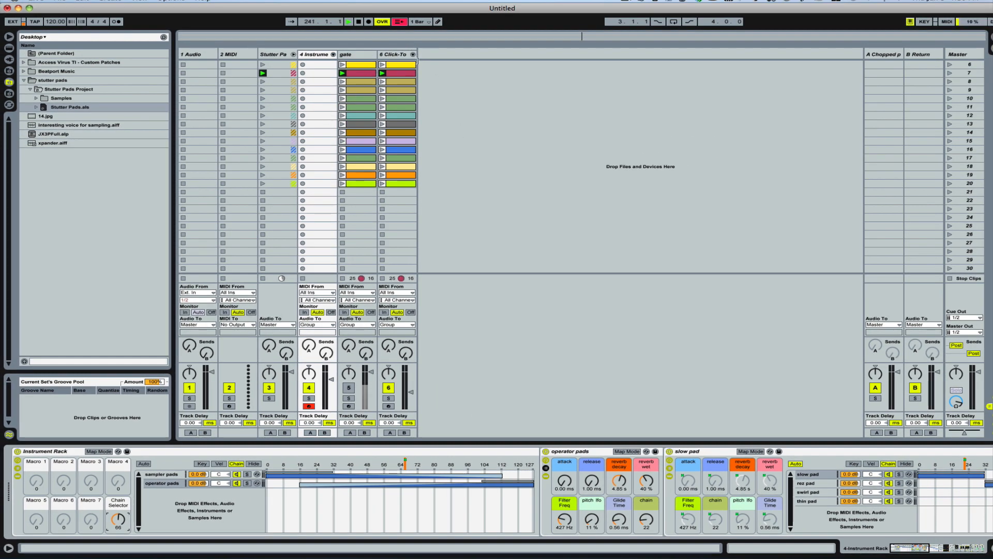
Create a MIDI clip on the gate track in scene 21 and add three consecutive sixteenth notes on A#3 from 1.1.1
{"action": "left_click", "coordinate": [363, 186]}
{"action": "double_click", "coordinate": [362, 194]}
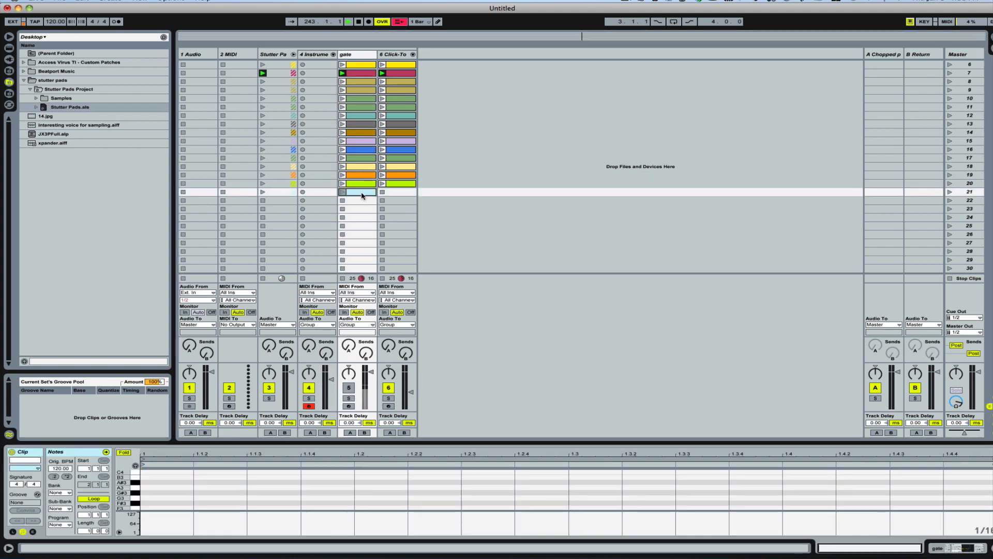
{"action": "double_click", "coordinate": [159, 484]}
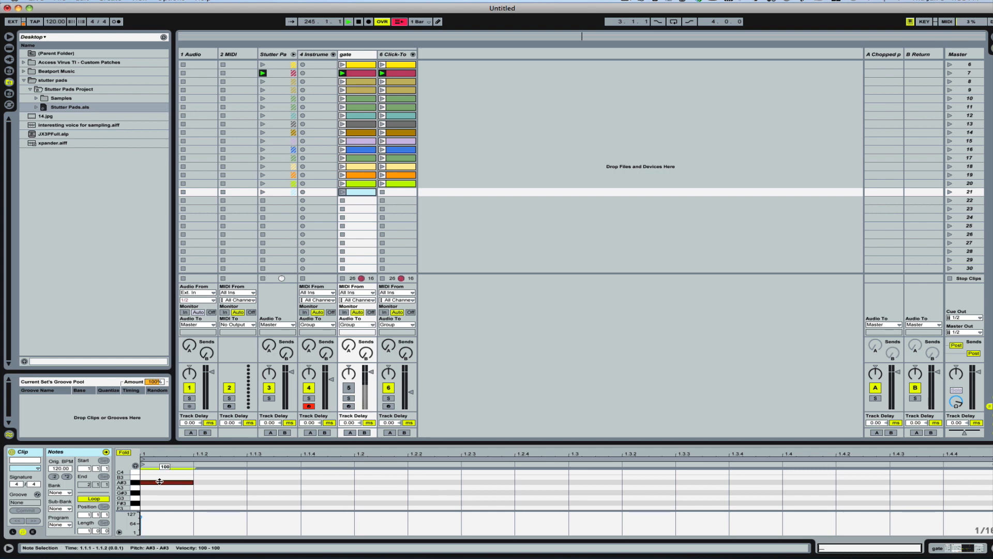
{"action": "key", "text": "super+d"}
{"action": "key", "text": "super+d"}
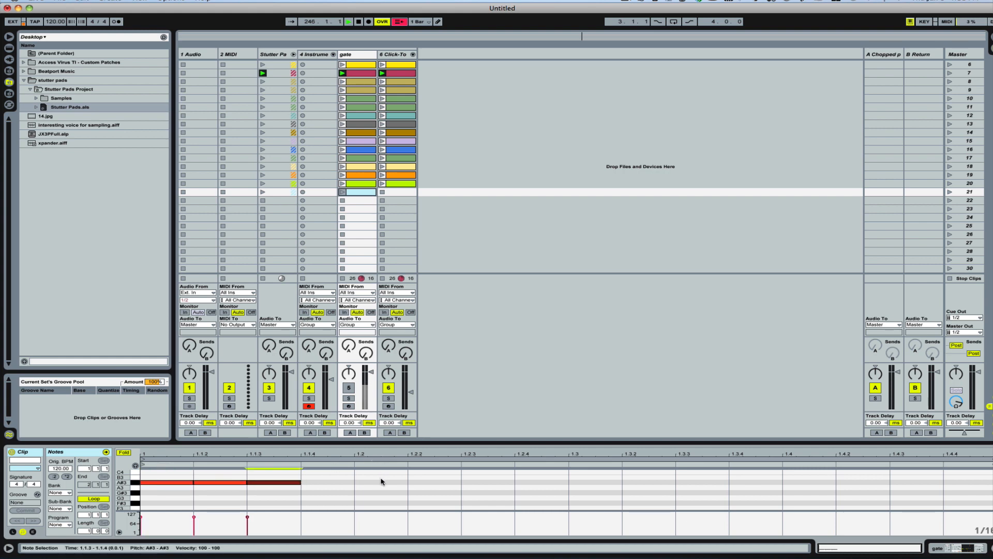
Add two consecutive sixteenth notes on A#3 starting at 1.2.1 in the new gate clip
{"action": "double_click", "coordinate": [381, 477]}
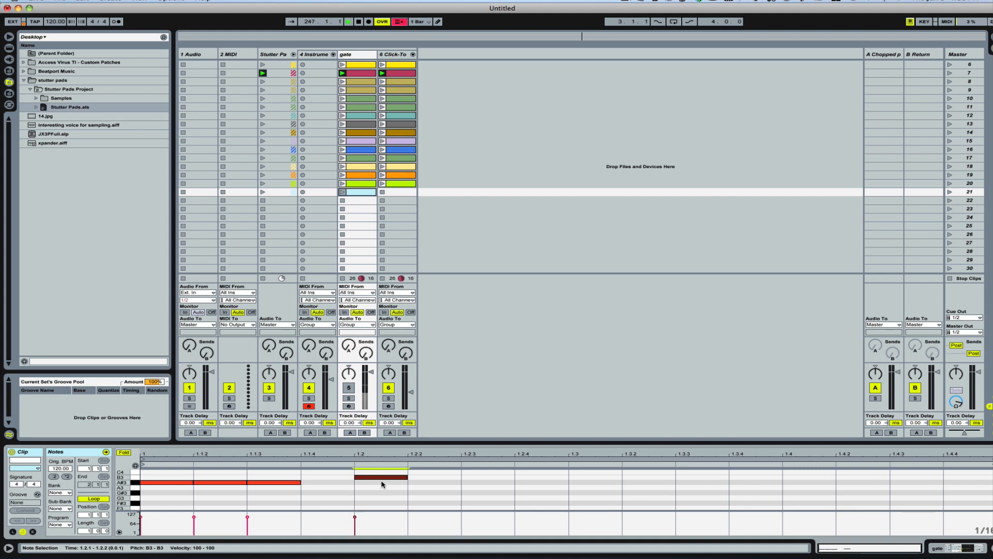
{"action": "left_click_drag", "start_coordinate": [383, 479], "coordinate": [387, 485]}
{"action": "key", "text": "super+d"}
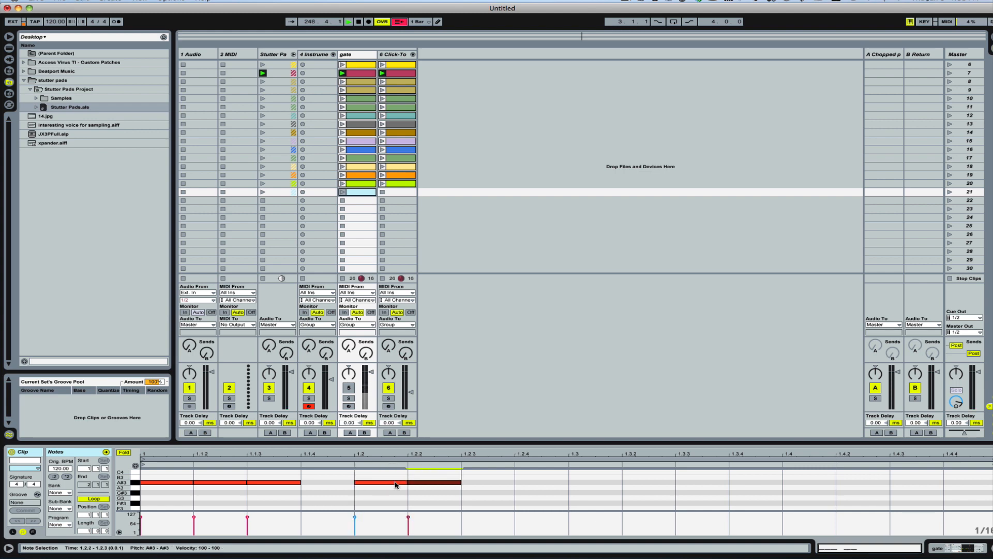
Complete the gate pattern on A#3 with three sixteenth notes from 1.2.4, two from 1.3.4, and one at 1.4.3
{"action": "double_click", "coordinate": [542, 481]}
{"action": "key", "text": "super+d"}
{"action": "key", "text": "super+d"}
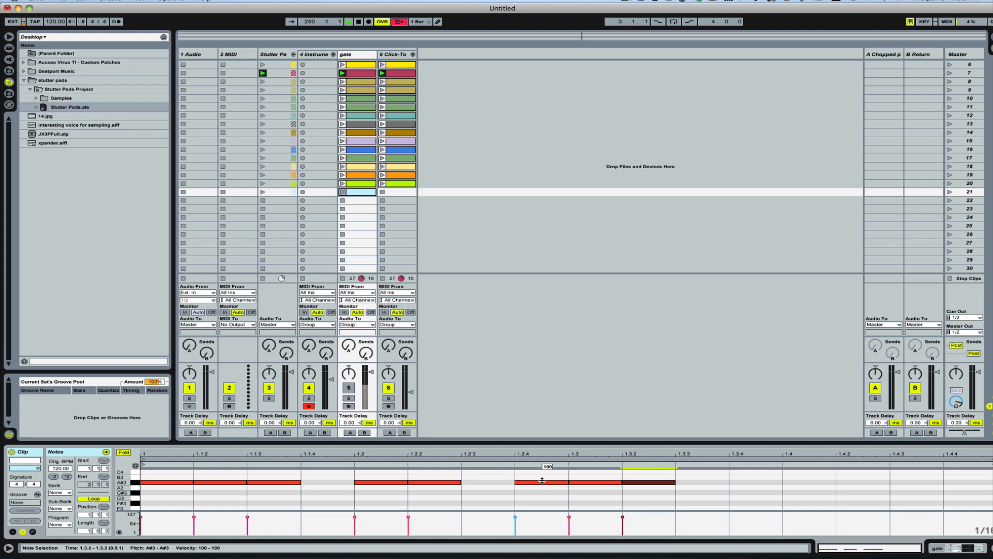
{"action": "double_click", "coordinate": [734, 484]}
{"action": "key", "text": "super+d"}
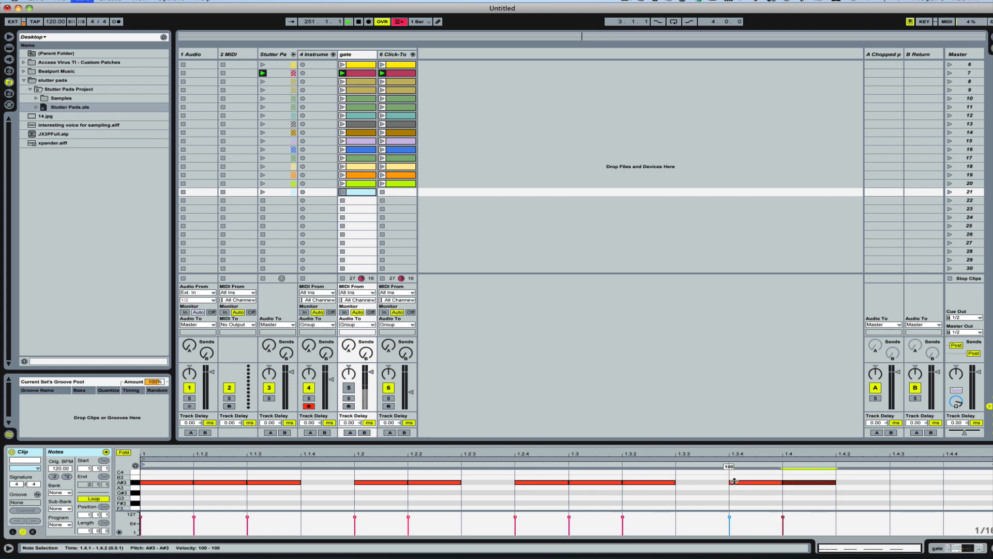
{"action": "double_click", "coordinate": [906, 483]}
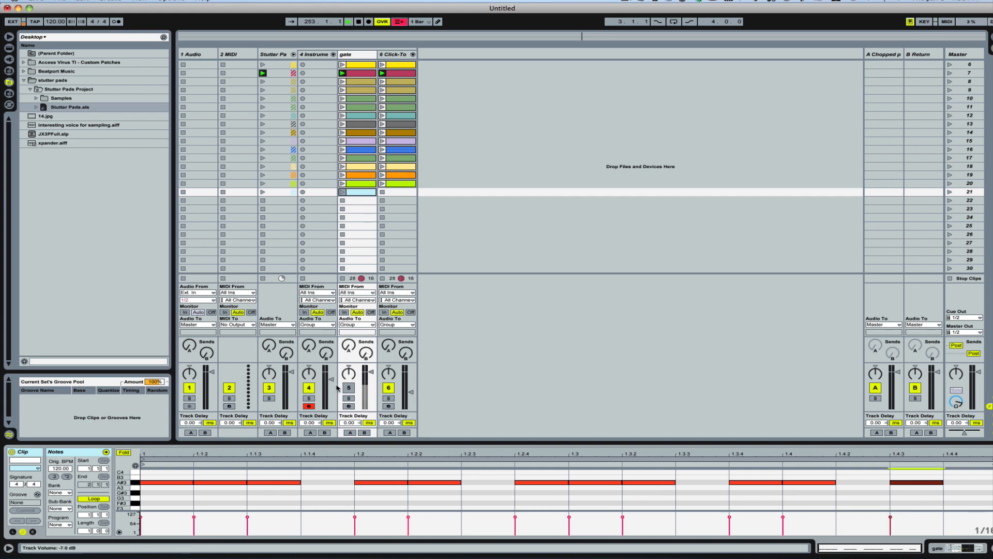
Select all notes in the gate clip, shorten them slightly with the grid off, and launch the scene 21 gate clip
{"action": "left_click_drag", "start_coordinate": [914, 502], "coordinate": [247, 440]}
{"action": "left_click_drag", "start_coordinate": [158, 442], "coordinate": [154, 442]}
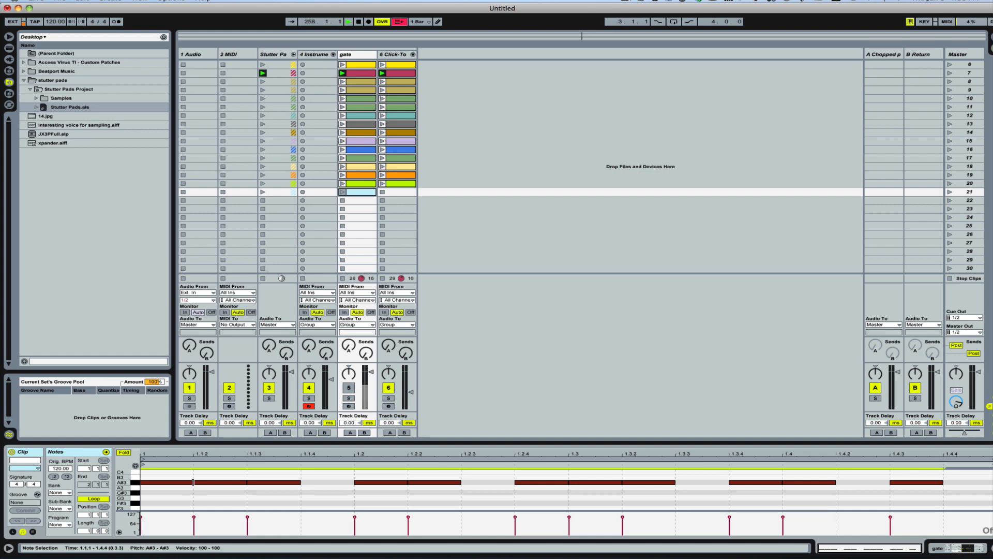
{"action": "left_click_drag", "start_coordinate": [193, 482], "coordinate": [190, 482]}
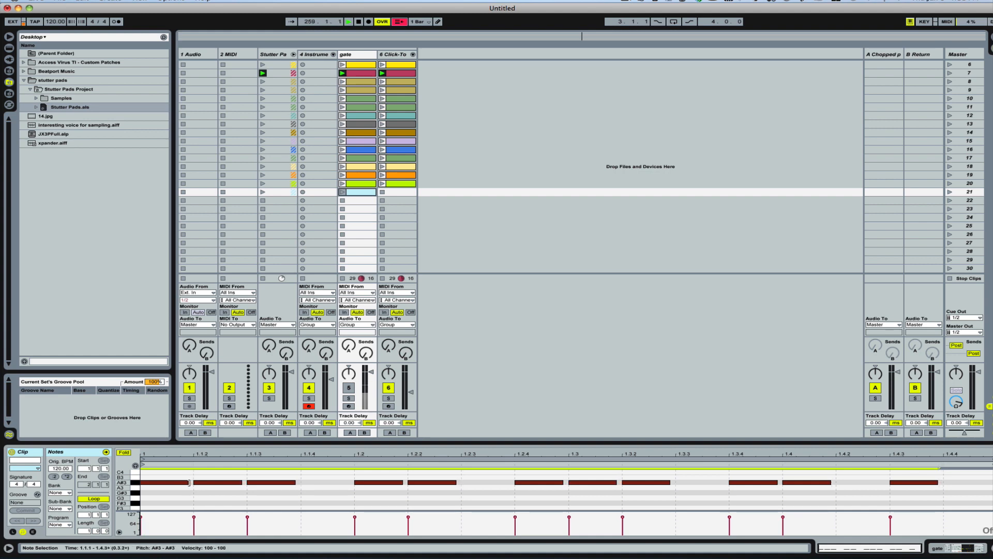
{"action": "left_click", "coordinate": [342, 191]}
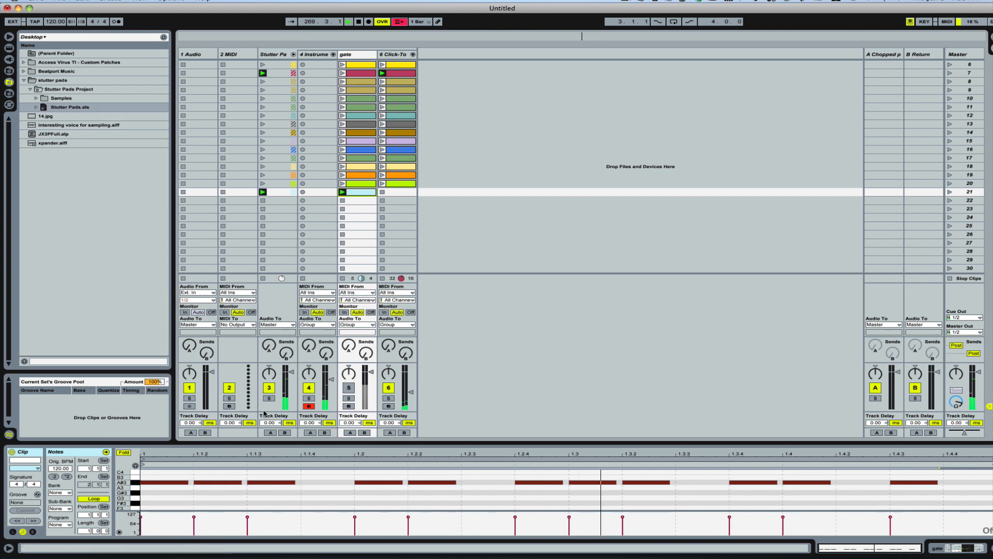
Quantize the start of the gate clip's notes to 1/16T with an amount of 20%
{"action": "right_click", "coordinate": [373, 453]}
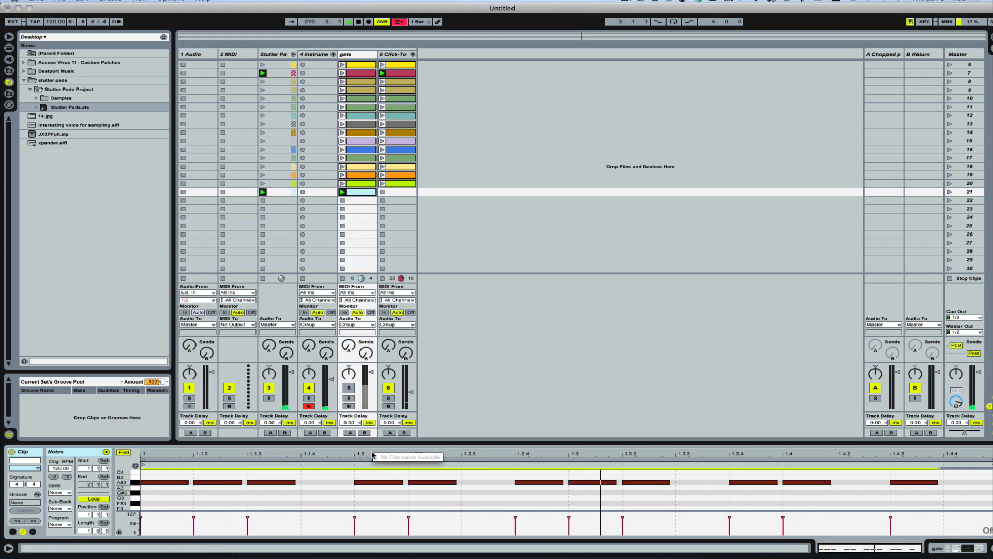
{"action": "right_click", "coordinate": [478, 479]}
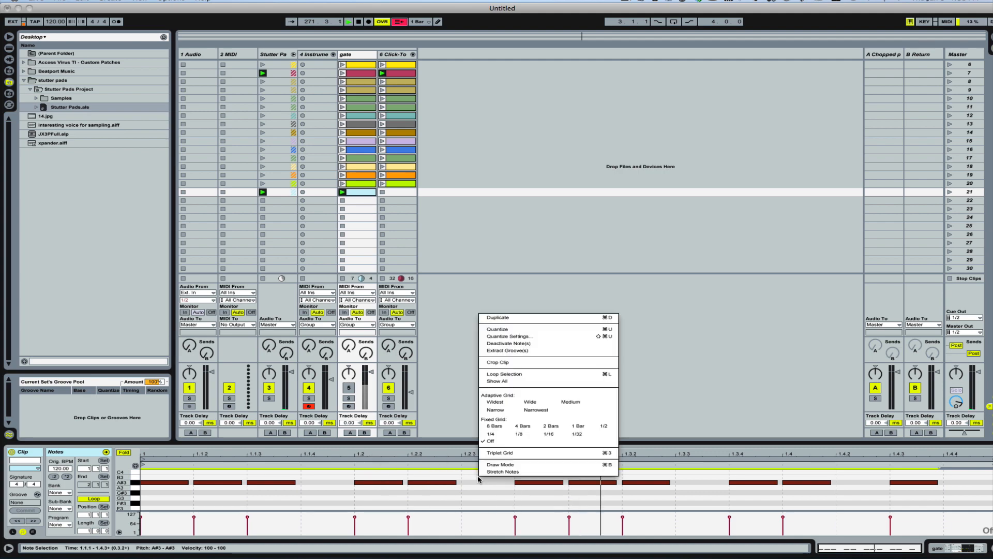
{"action": "left_click", "coordinate": [515, 337]}
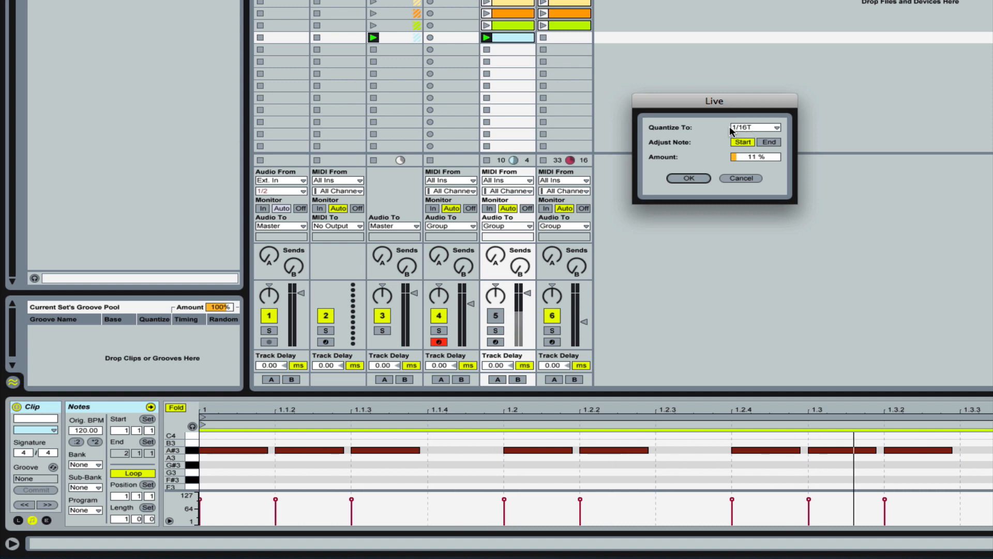
{"action": "left_click", "coordinate": [741, 157]}
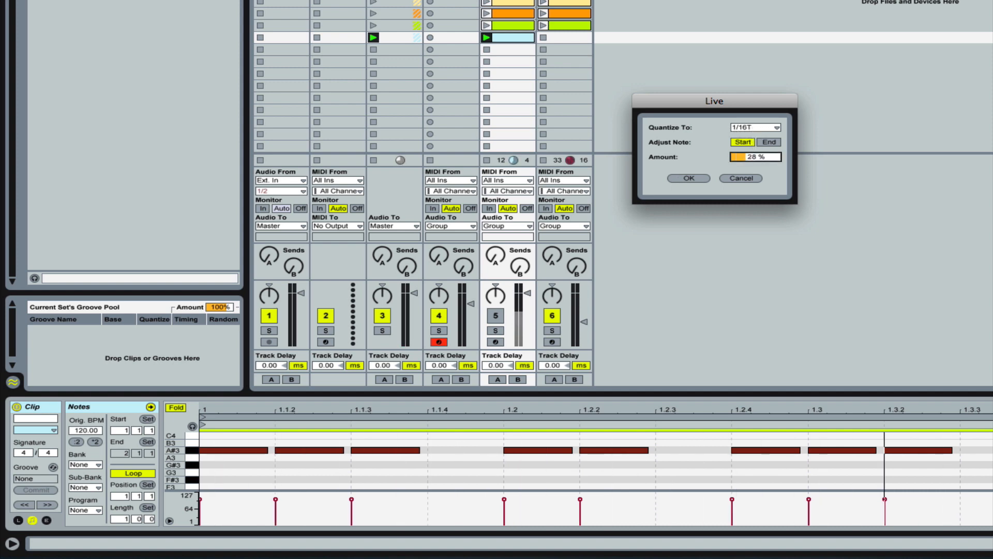
{"action": "left_click_drag", "start_coordinate": [741, 158], "coordinate": [740, 154]}
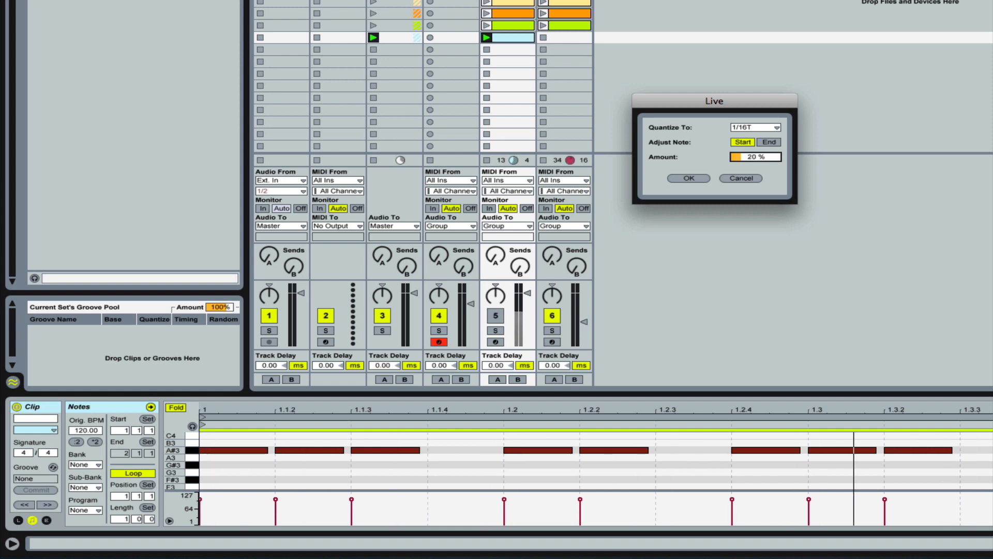
{"action": "left_click", "coordinate": [693, 178]}
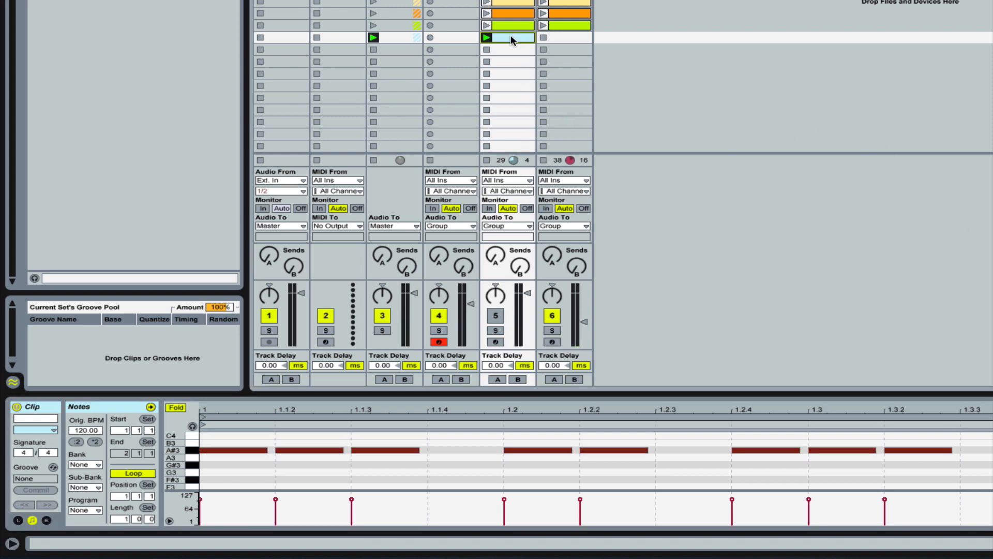
Copy the new gate clip to the Click-Top track in scene 21, solo that track, and launch the Stutter Pads group's scene 17 clips
{"action": "left_click", "coordinate": [566, 38]}
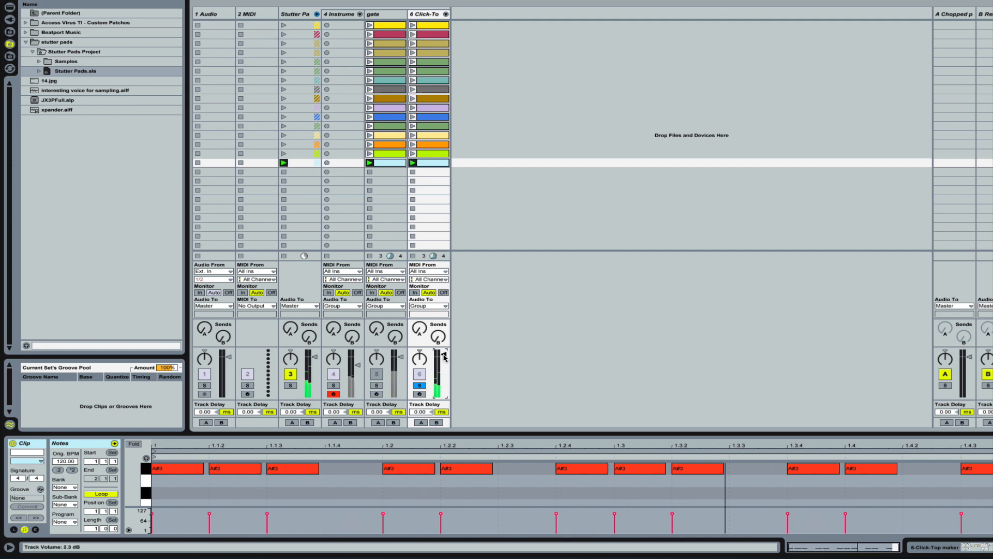
{"action": "left_click", "coordinate": [283, 126]}
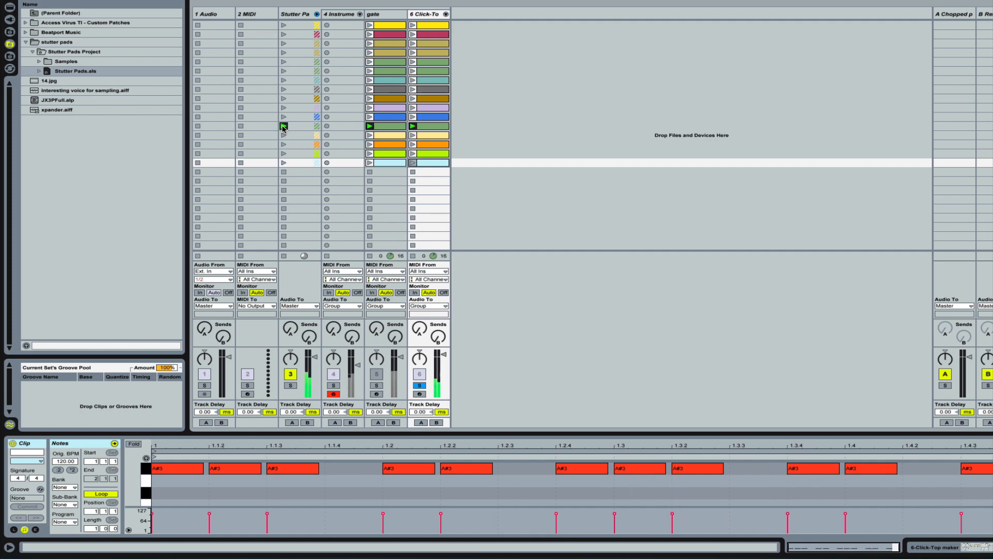
Set the Click-Top maker macros: noise -9.1 dB, saw -6.3 dB, square -5.0 dB, square FM -5.4 dB, decay 69.7 ms, filter rez 2.58, chain select 0
{"action": "left_click", "coordinate": [423, 16]}
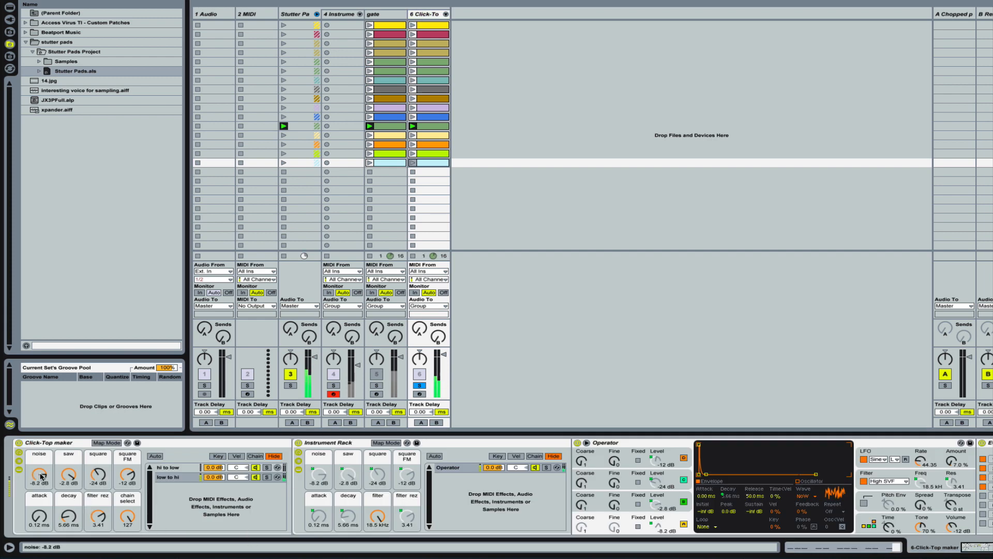
{"action": "left_click_drag", "start_coordinate": [42, 475], "coordinate": [41, 490]}
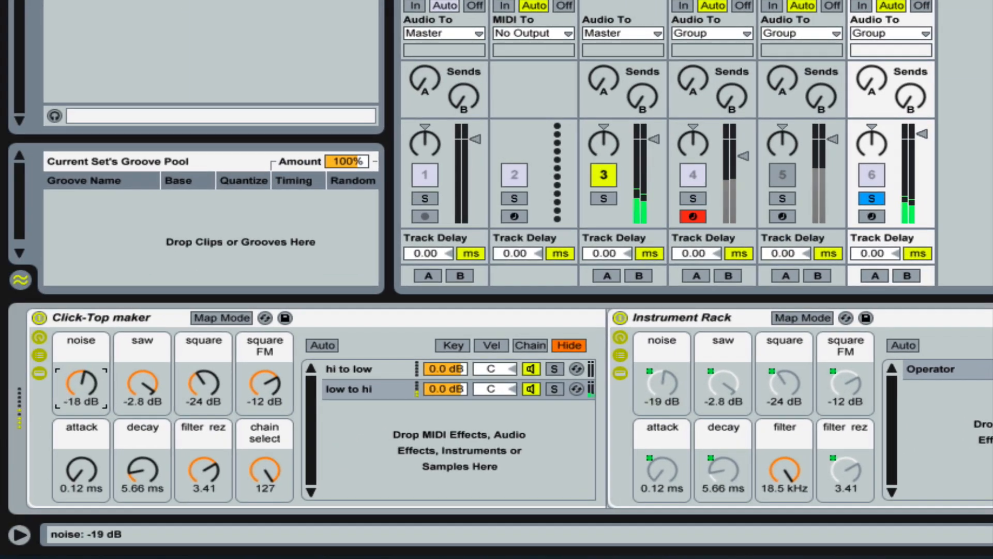
{"action": "left_click_drag", "start_coordinate": [82, 385], "coordinate": [82, 366]}
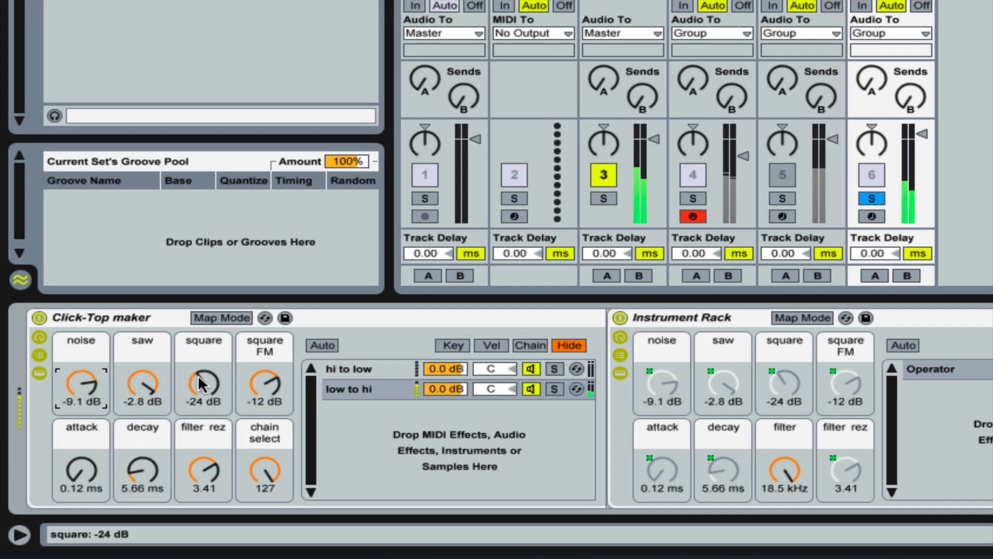
{"action": "left_click_drag", "start_coordinate": [199, 376], "coordinate": [198, 324]}
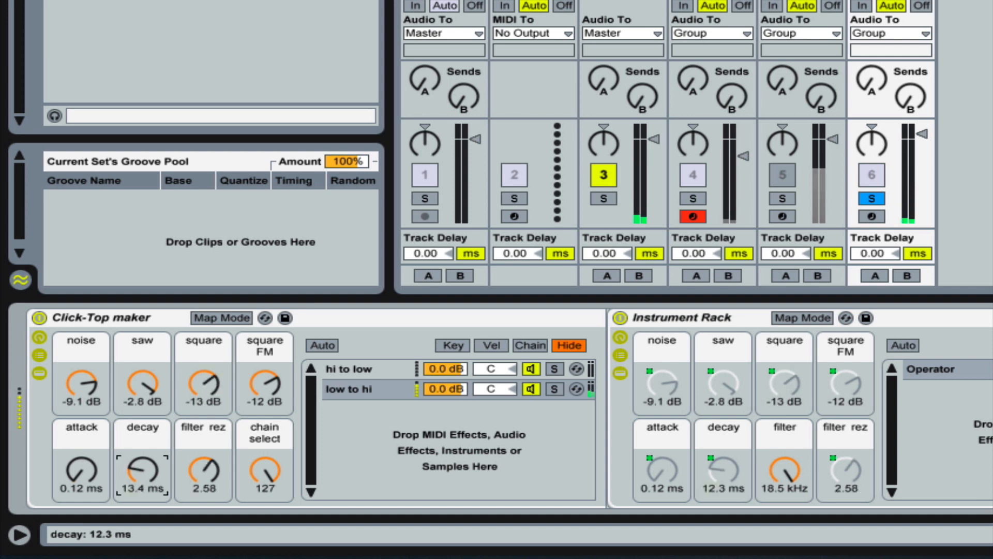
{"action": "mouse_move", "coordinate": [143, 470]}
{"action": "left_mouse_down"}
{"action": "mouse_move", "coordinate": [142, 436]}
{"action": "mouse_move", "coordinate": [142, 453]}
{"action": "left_mouse_up"}
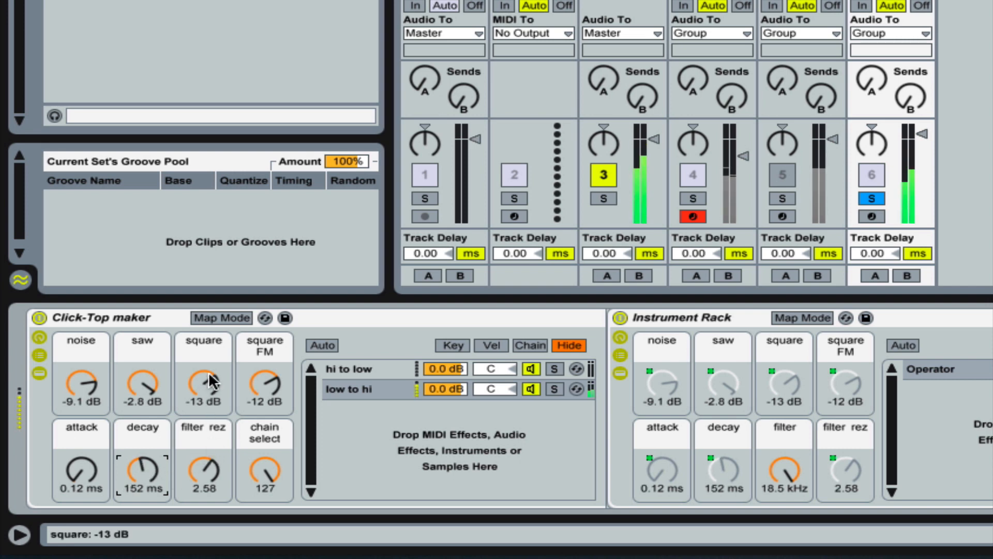
{"action": "mouse_move", "coordinate": [142, 382]}
{"action": "left_mouse_down"}
{"action": "mouse_move", "coordinate": [142, 409]}
{"action": "mouse_move", "coordinate": [143, 391]}
{"action": "left_mouse_up"}
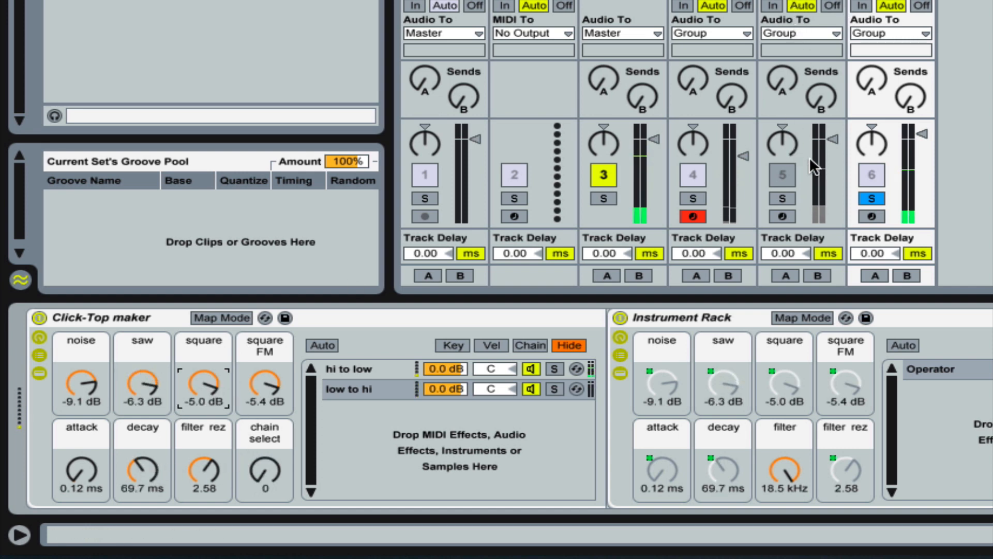
Unsolo the Click-Top track and lower its volume to -2.0 dB
{"action": "left_click", "coordinate": [869, 199]}
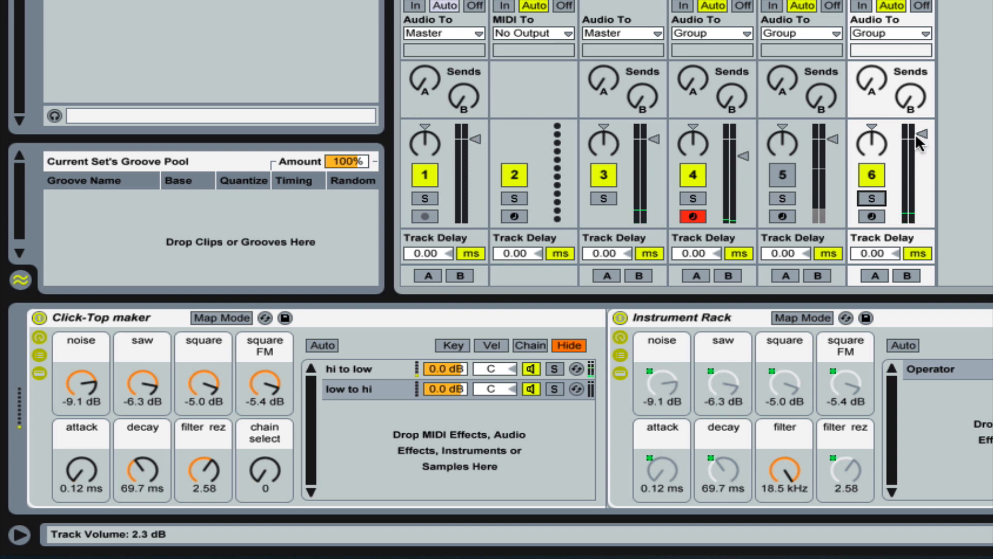
{"action": "left_click_drag", "start_coordinate": [923, 133], "coordinate": [924, 144]}
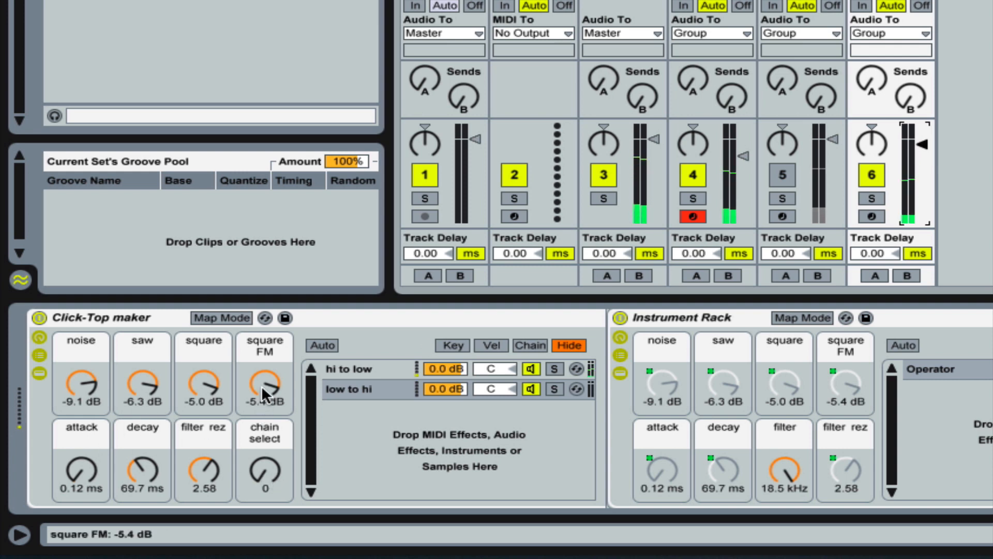
Adjust the Click-Top maker macros to square FM -9.8 dB, noise -4.7 dB, decay 45.2 ms and filter rez 1.91
{"action": "left_click_drag", "start_coordinate": [261, 385], "coordinate": [262, 408]}
{"action": "mouse_move", "coordinate": [143, 467]}
{"action": "left_mouse_down"}
{"action": "mouse_move", "coordinate": [144, 424]}
{"action": "mouse_move", "coordinate": [144, 466]}
{"action": "left_mouse_up"}
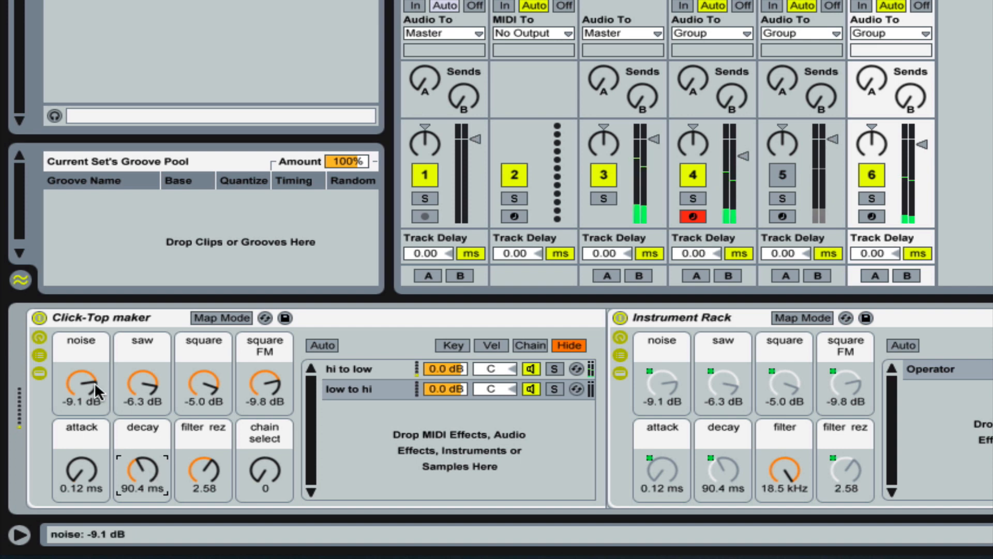
{"action": "mouse_move", "coordinate": [94, 381]}
{"action": "left_mouse_down"}
{"action": "mouse_move", "coordinate": [94, 361]}
{"action": "mouse_move", "coordinate": [94, 372]}
{"action": "left_mouse_up"}
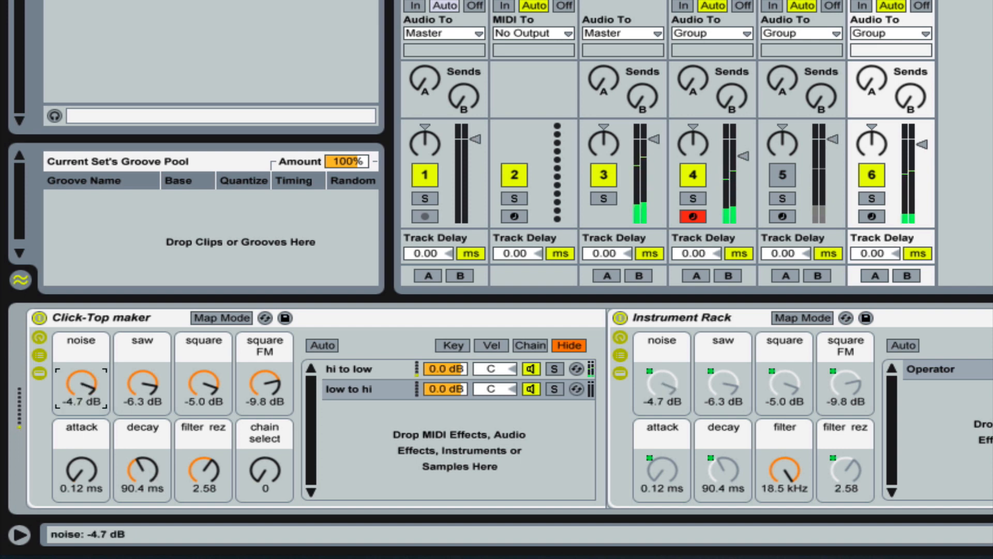
{"action": "left_click_drag", "start_coordinate": [204, 473], "coordinate": [204, 439]}
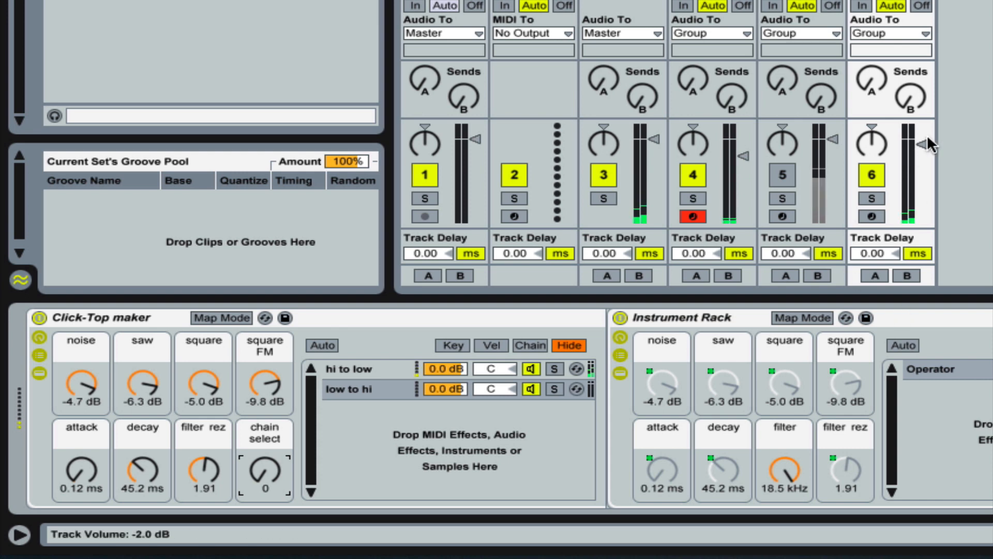
Lower the Click-Top track's volume further and select the Stutter Pads group track to show its devices
{"action": "left_click_drag", "start_coordinate": [922, 139], "coordinate": [922, 176]}
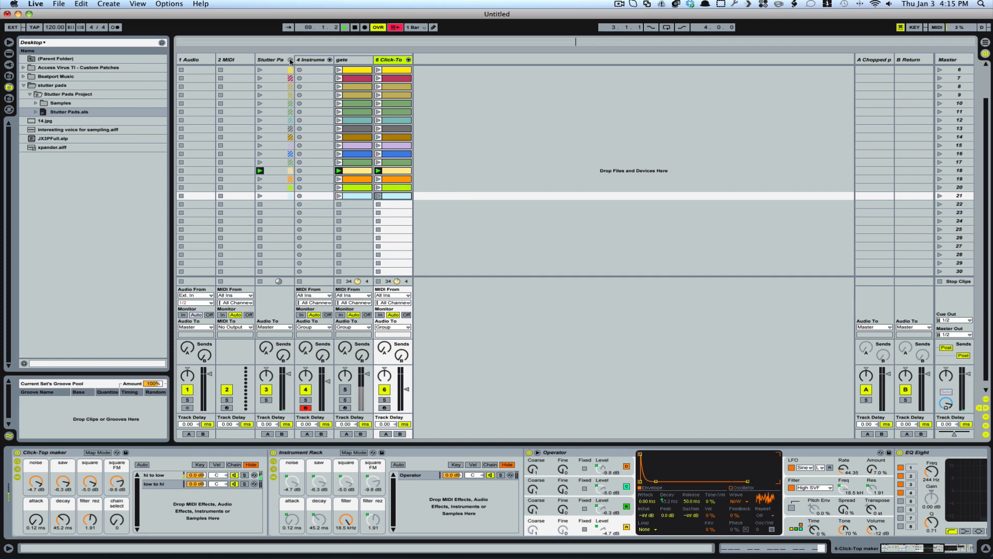
{"action": "left_click", "coordinate": [290, 61]}
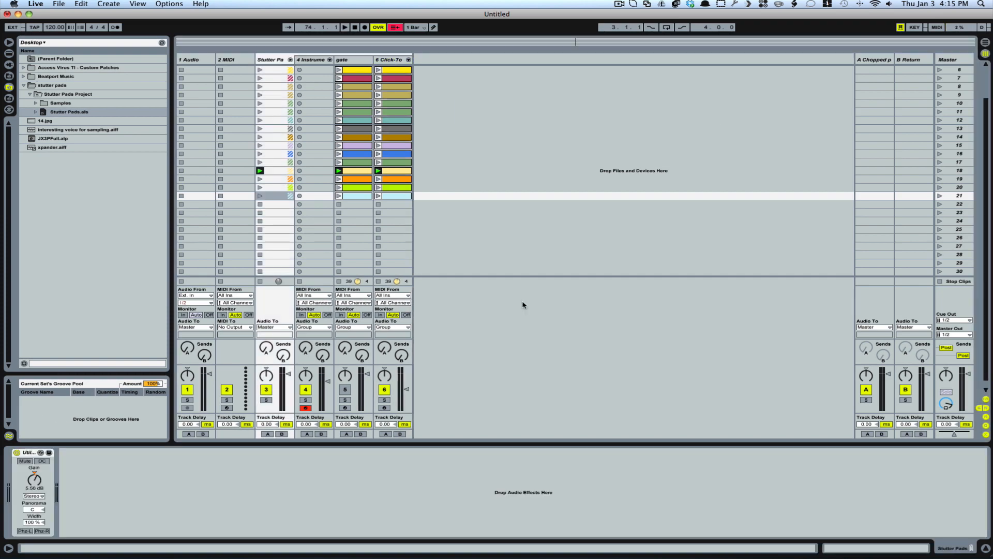